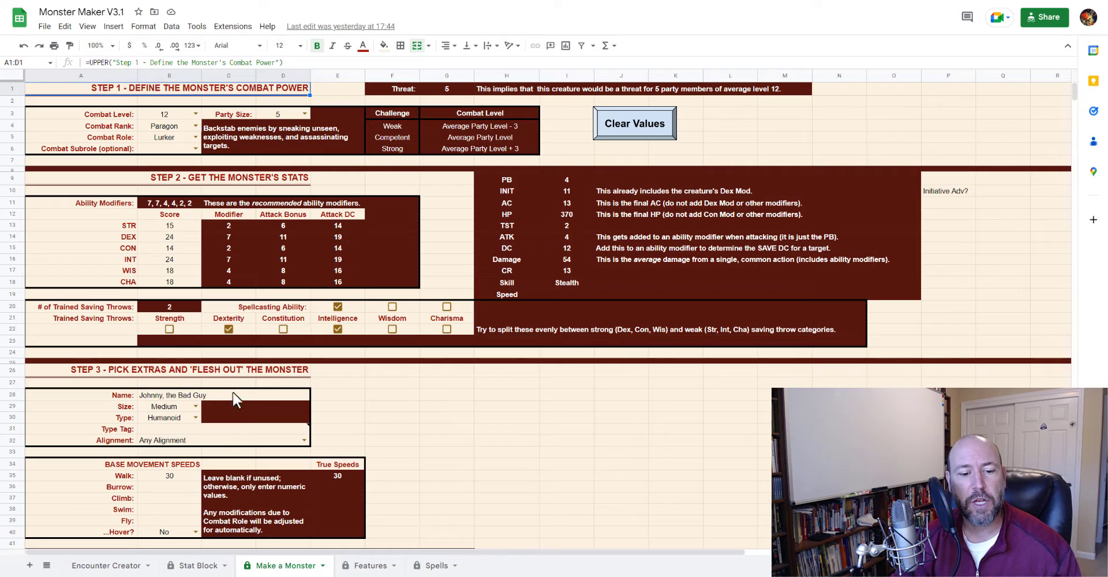
Set the monster's size to Large in the Step 3 section
{"action": "scroll", "coordinate": [313, 377], "scroll_direction": "down", "scroll_amount": 2}
{"action": "scroll", "coordinate": [311, 366], "scroll_direction": "down", "scroll_amount": 5}
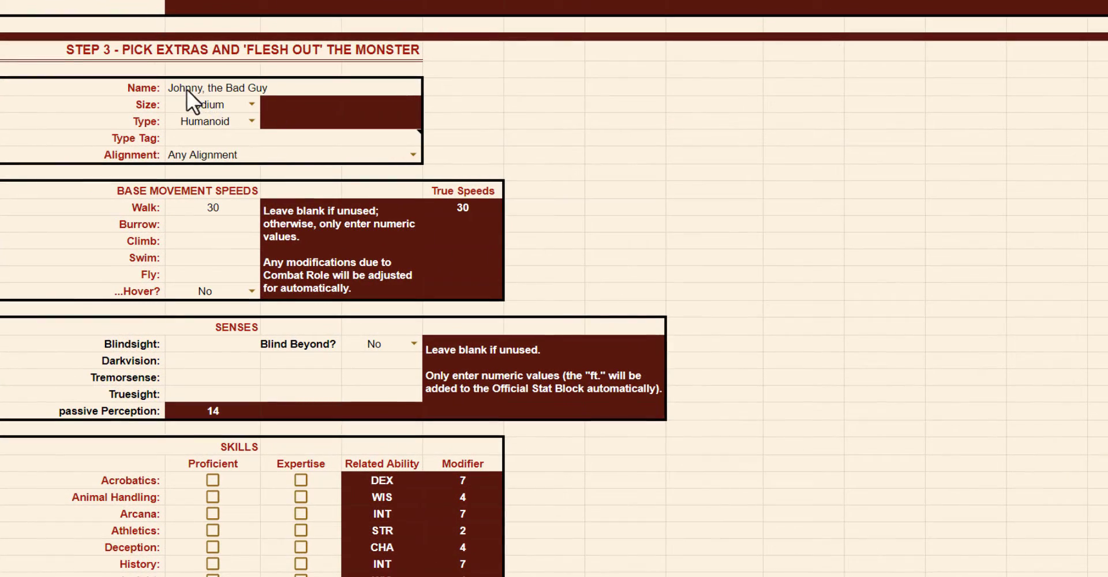
{"action": "left_click", "coordinate": [183, 89]}
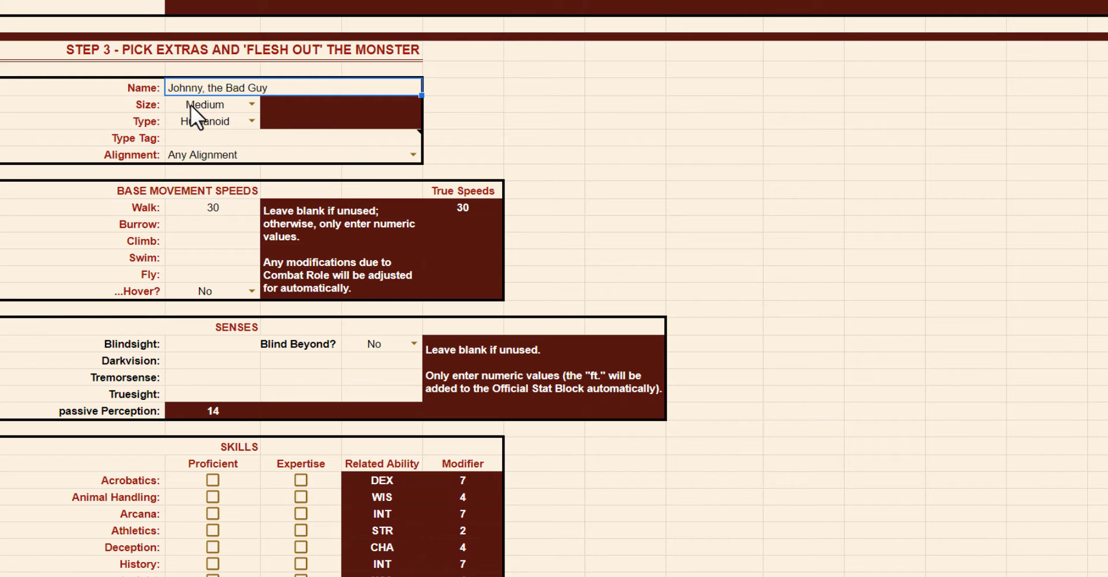
{"action": "left_click", "coordinate": [249, 104]}
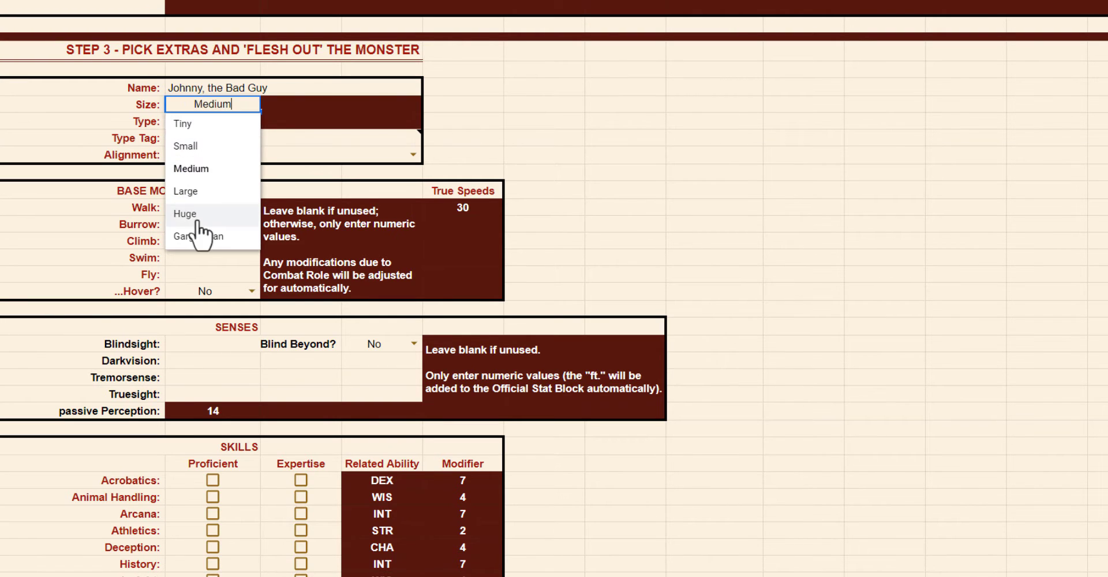
{"action": "left_click", "coordinate": [205, 193]}
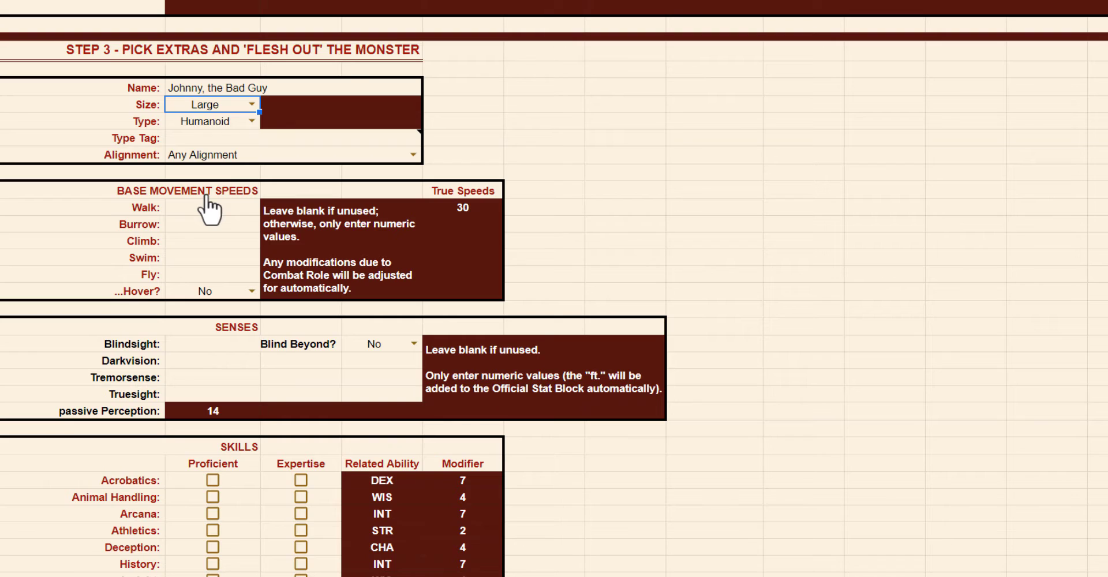
Review the creature type options, keep Humanoid, and enter Elf as the type tag
{"action": "left_click", "coordinate": [252, 121]}
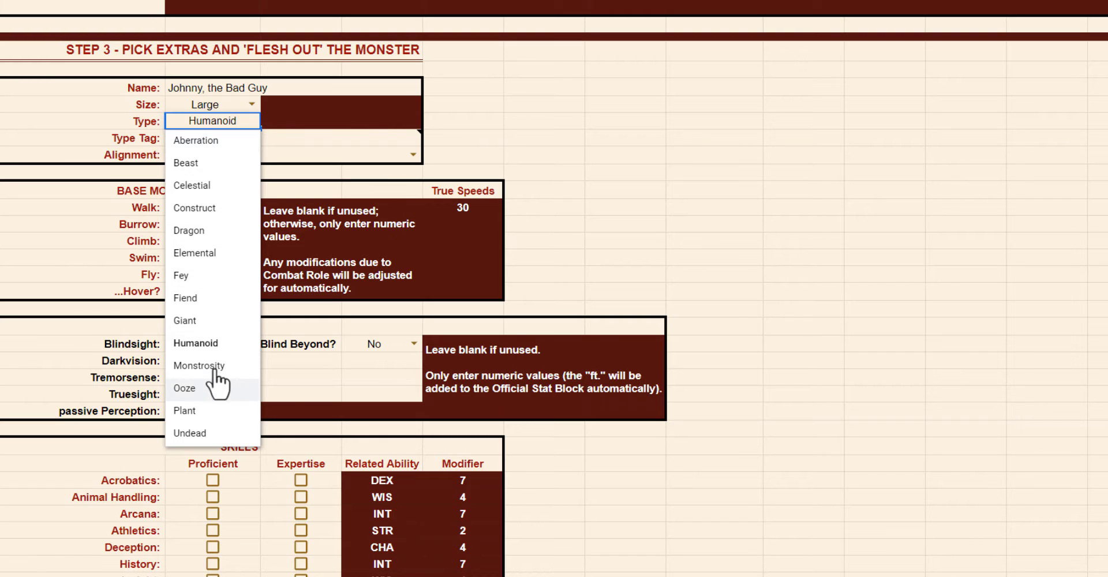
{"action": "left_click", "coordinate": [484, 117]}
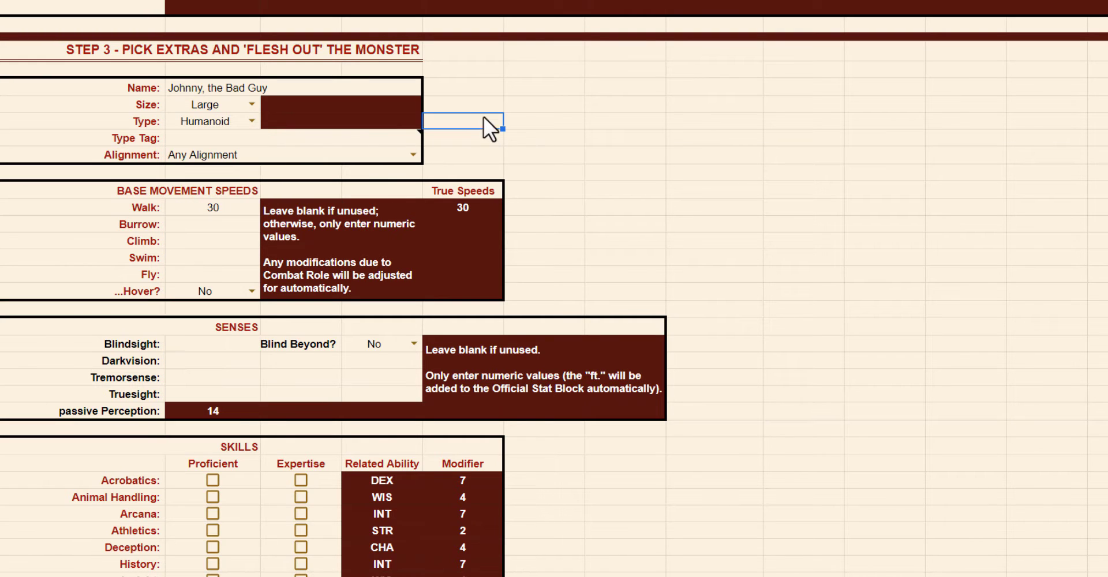
{"action": "left_click", "coordinate": [275, 139]}
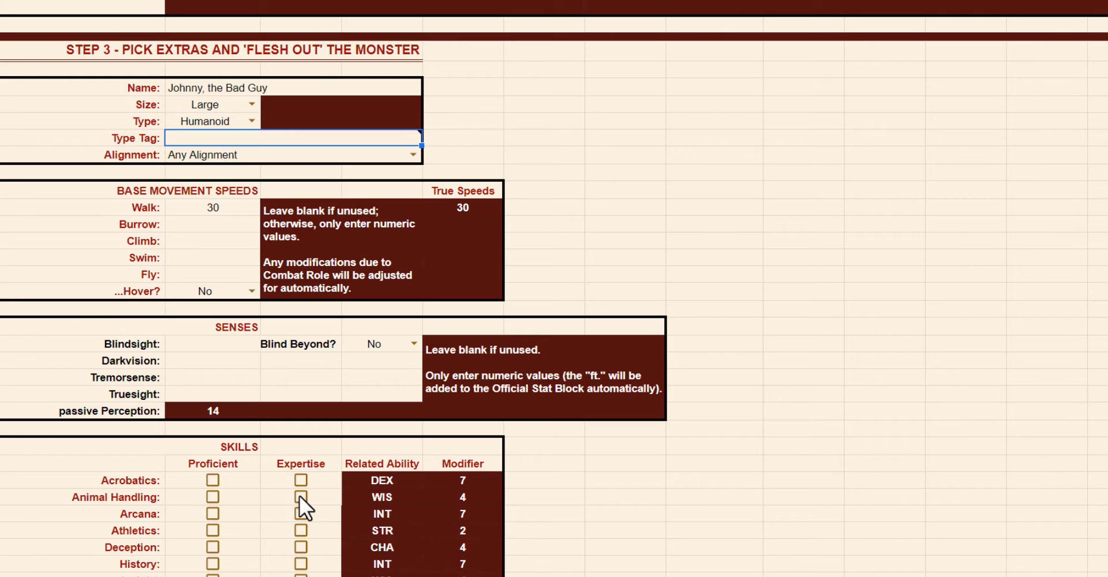
{"action": "type", "text": "Elf"}
{"action": "key", "text": "Return"}
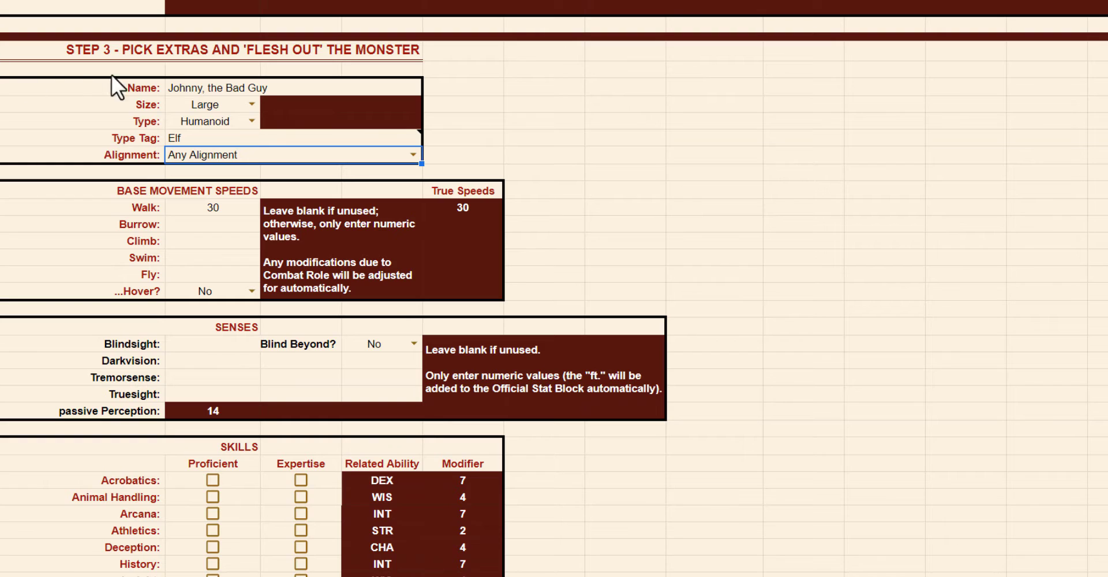
{"action": "left_click", "coordinate": [247, 139]}
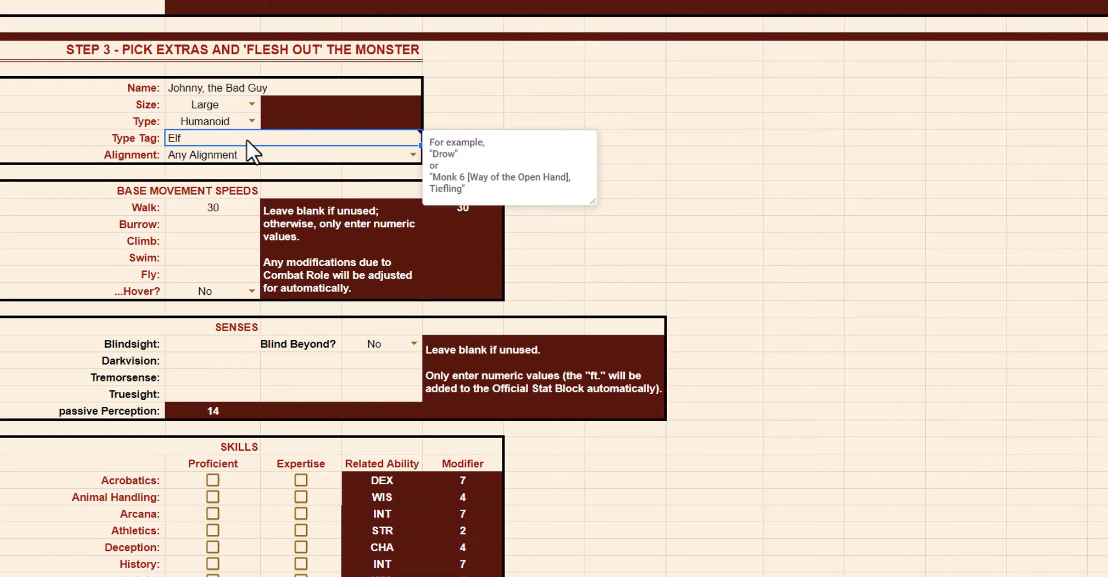
Set the monster's alignment to Lawful Evil
{"action": "left_click", "coordinate": [313, 150]}
{"action": "left_click", "coordinate": [413, 155]}
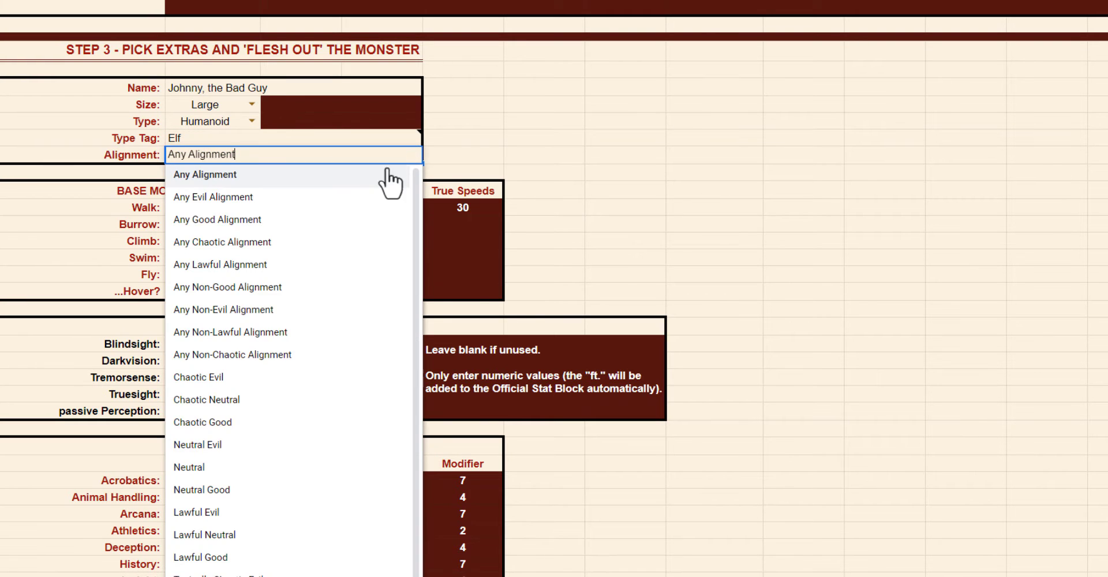
{"action": "left_click", "coordinate": [246, 514]}
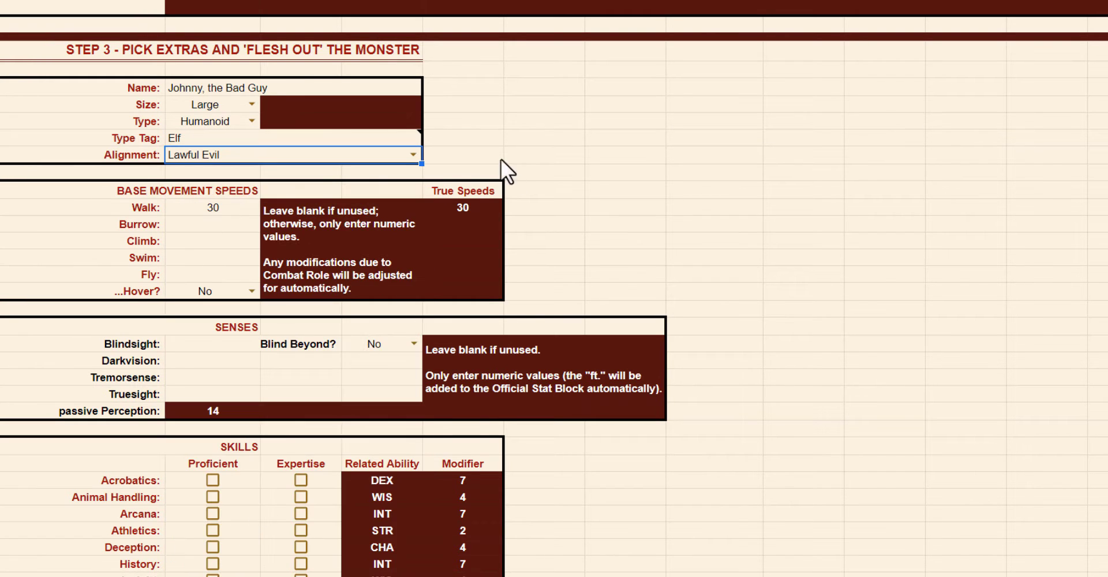
Give the monster a base fly speed of 40 and set its hover option to Yes
{"action": "left_click", "coordinate": [227, 207]}
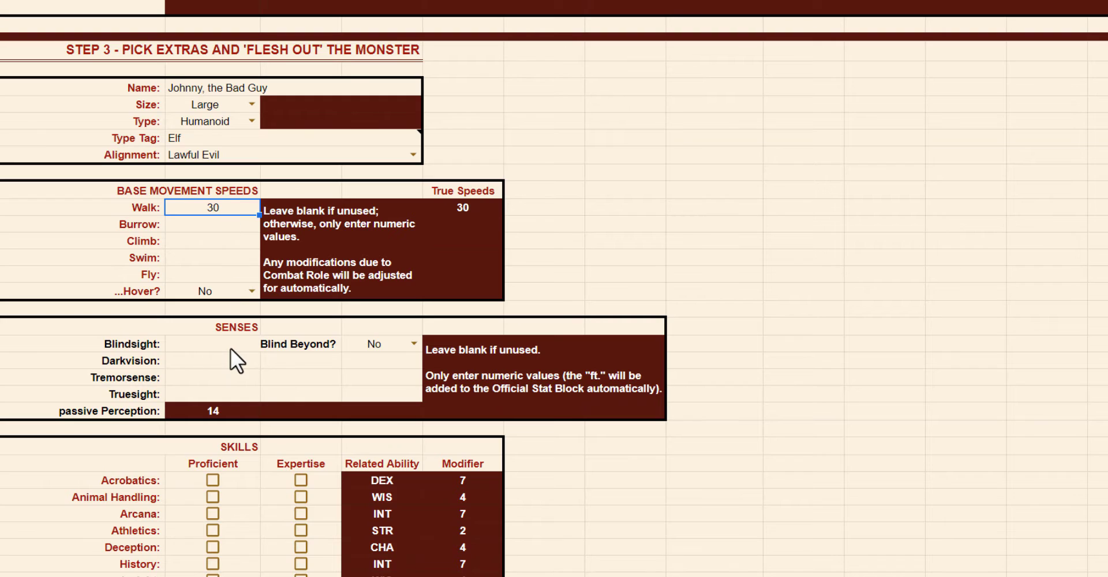
{"action": "key", "text": "Down"}
{"action": "key", "text": "Down"}
{"action": "key", "text": "Down"}
{"action": "key", "text": "Down"}
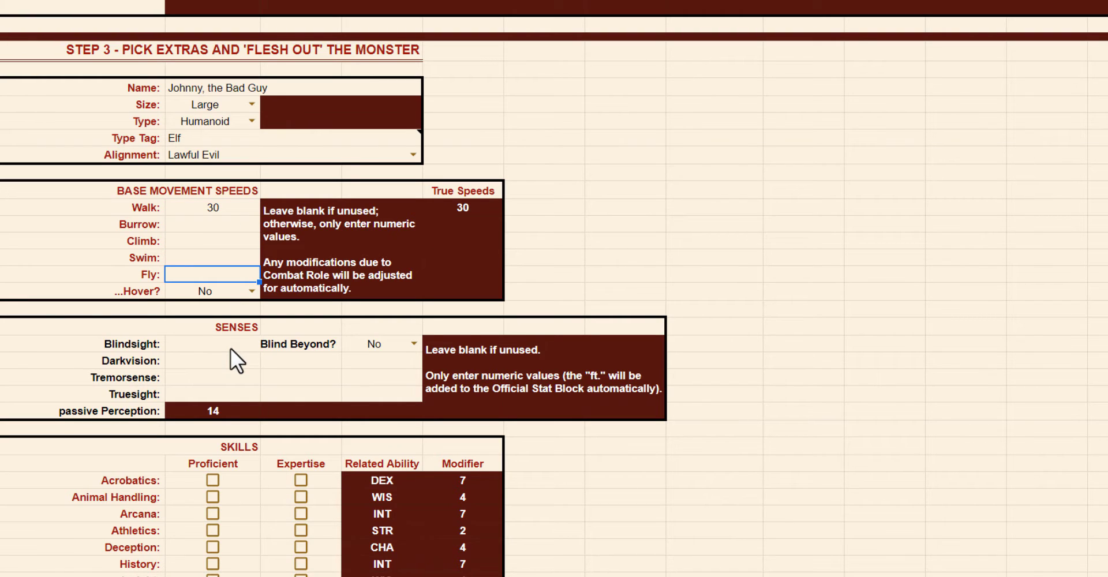
{"action": "type", "text": "40"}
{"action": "key", "text": "Return"}
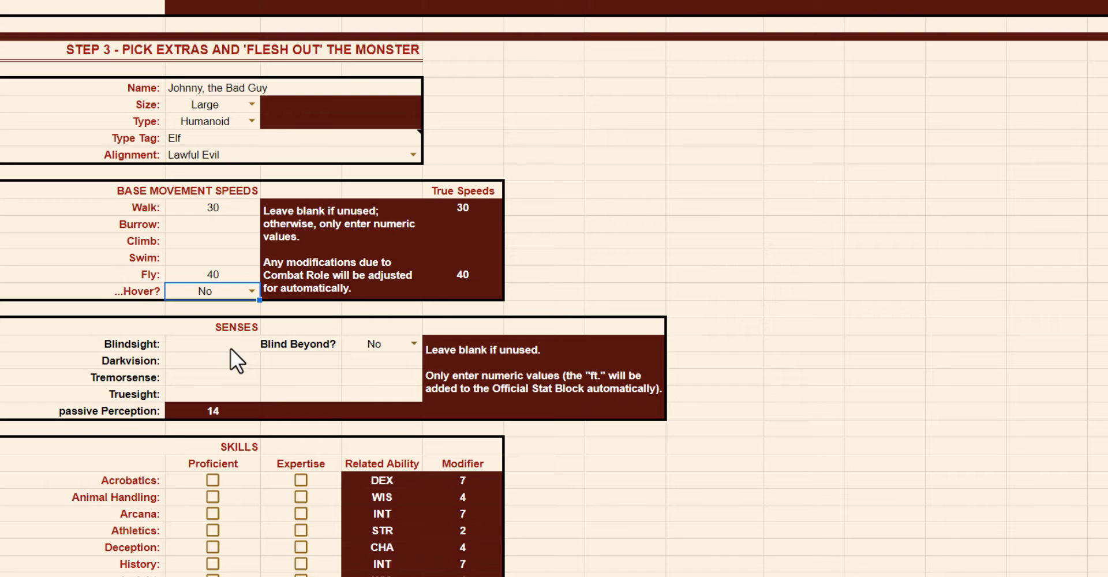
{"action": "left_click", "coordinate": [252, 290]}
{"action": "left_click", "coordinate": [198, 312]}
Try the Defender combat role and check the adjusted true walk and fly speeds
{"action": "scroll", "coordinate": [572, 389], "scroll_direction": "up", "scroll_amount": 6}
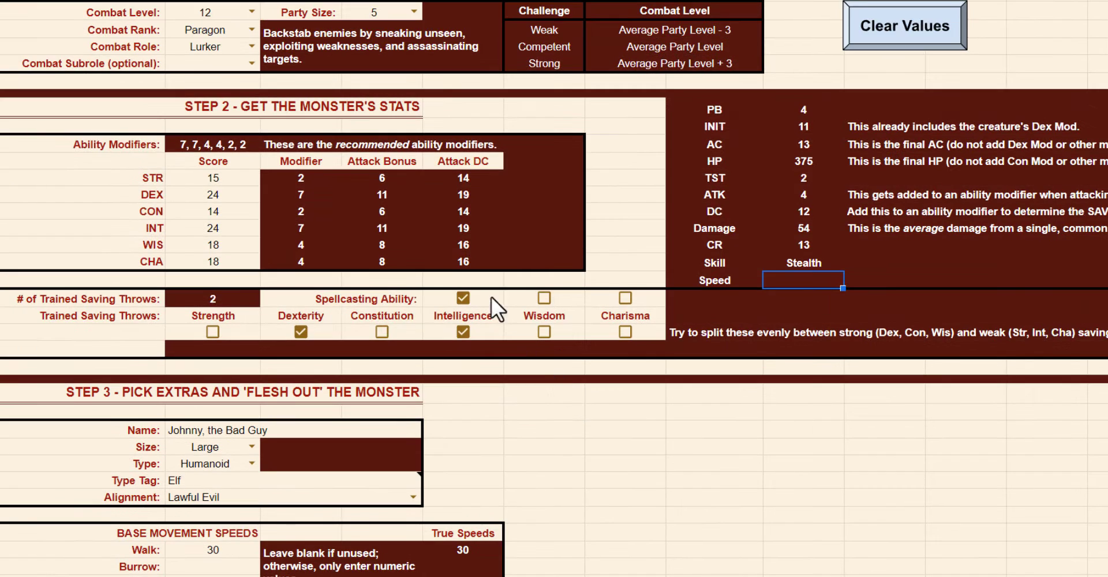
{"action": "left_click", "coordinate": [251, 46]}
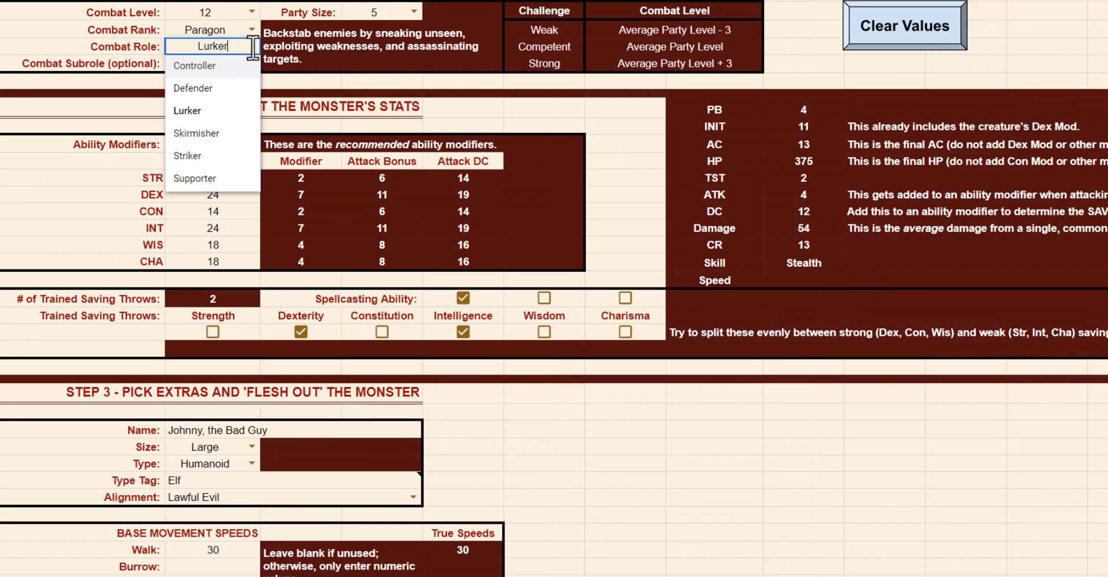
{"action": "left_click", "coordinate": [203, 89]}
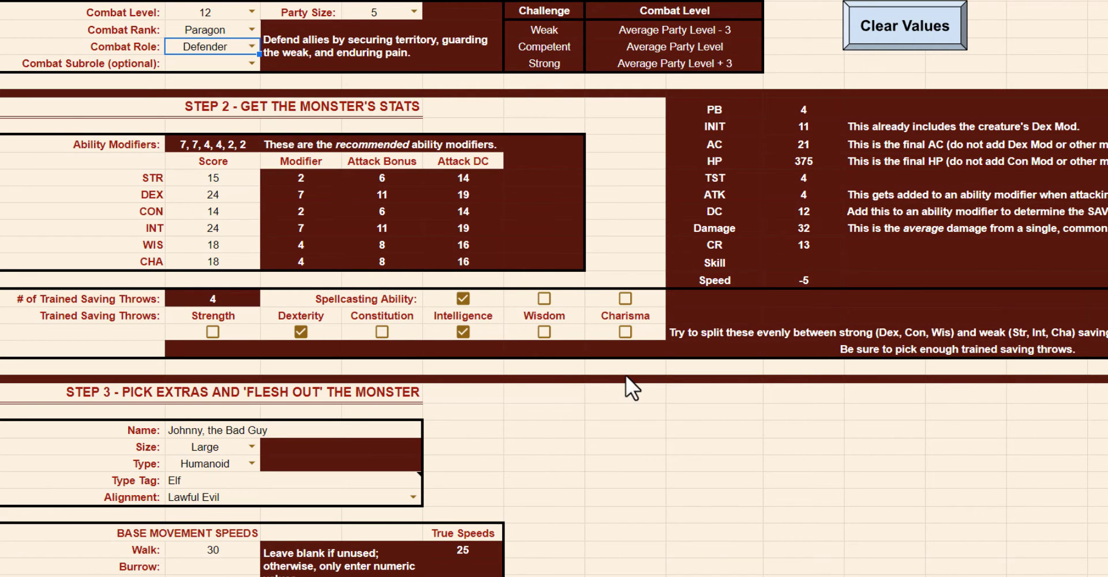
{"action": "scroll", "coordinate": [626, 375], "scroll_direction": "down", "scroll_amount": 8}
{"action": "scroll", "coordinate": [598, 364], "scroll_direction": "up", "scroll_amount": 3}
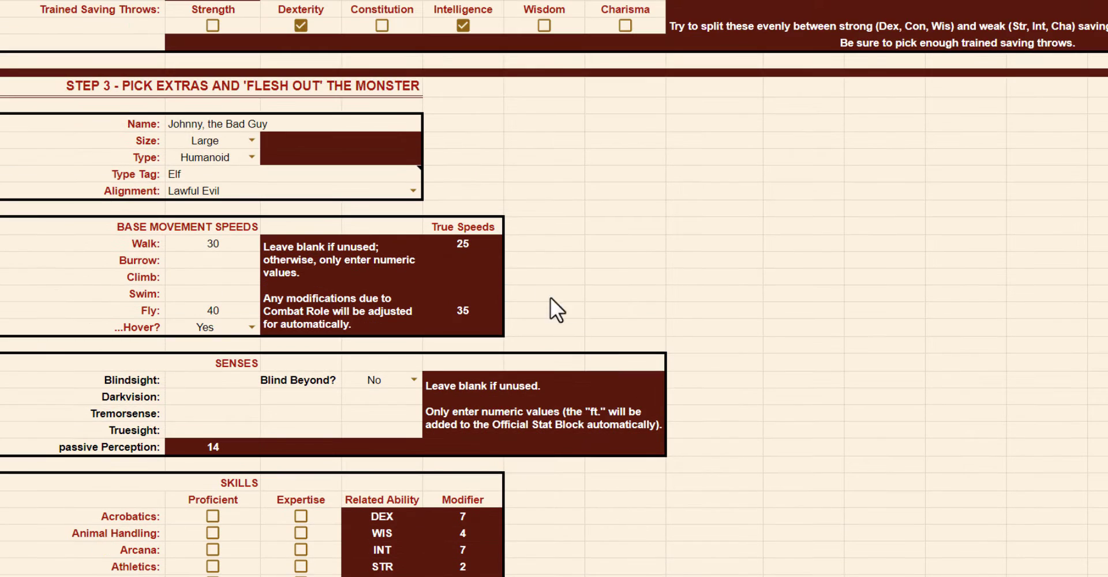
{"action": "left_click", "coordinate": [460, 243]}
{"action": "left_click", "coordinate": [454, 308]}
Set the combat role back to Lurker
{"action": "scroll", "coordinate": [460, 311], "scroll_direction": "up", "scroll_amount": 5}
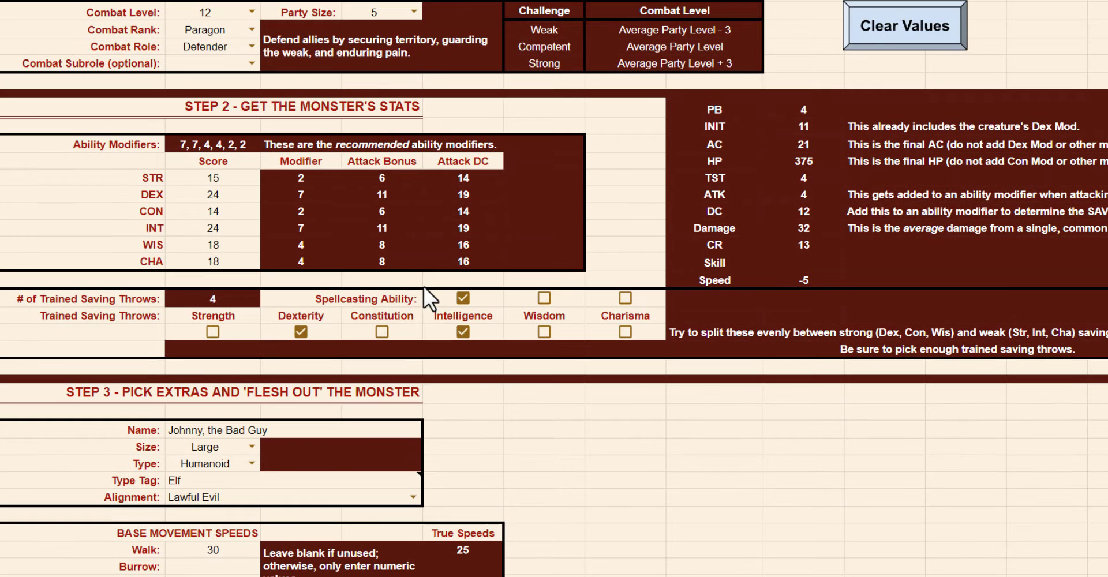
{"action": "left_click", "coordinate": [254, 49]}
{"action": "left_click", "coordinate": [227, 109]}
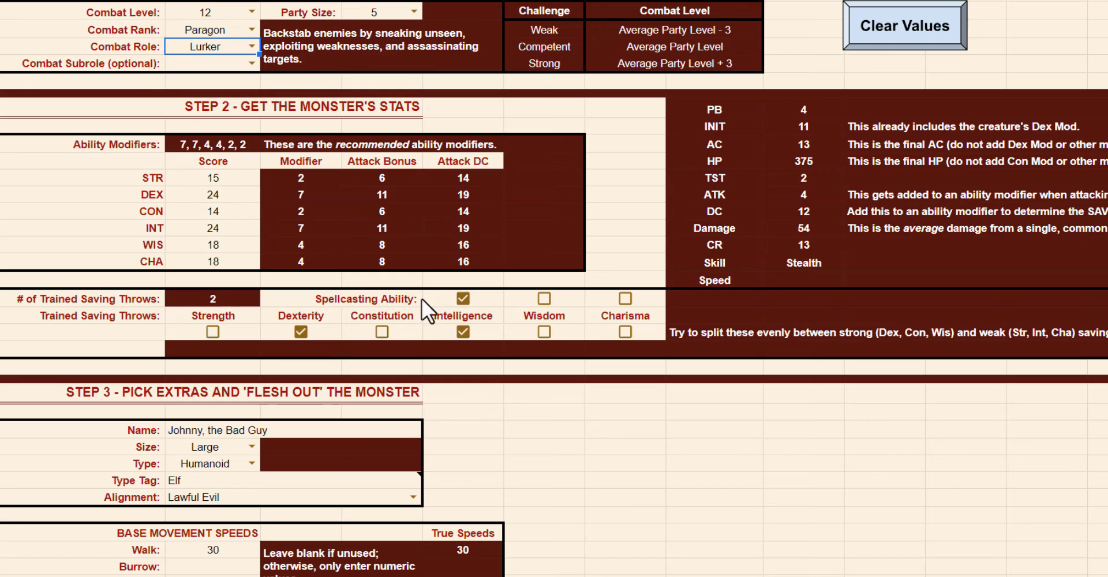
Enter 60 as the monster's darkvision range in the Senses section
{"action": "scroll", "coordinate": [434, 310], "scroll_direction": "down", "scroll_amount": 5}
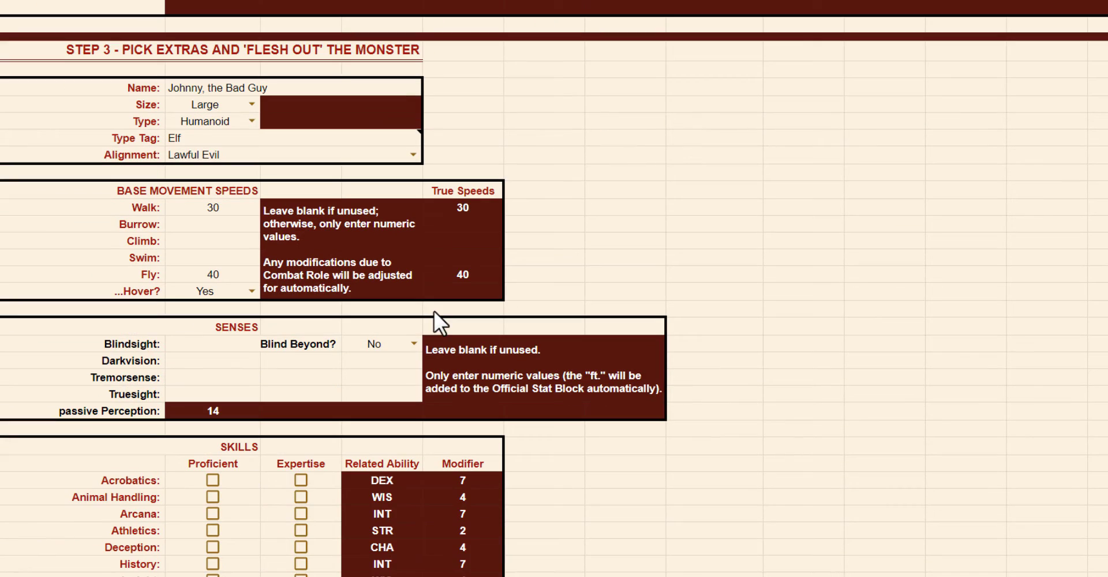
{"action": "left_click", "coordinate": [187, 342]}
{"action": "left_click", "coordinate": [206, 362]}
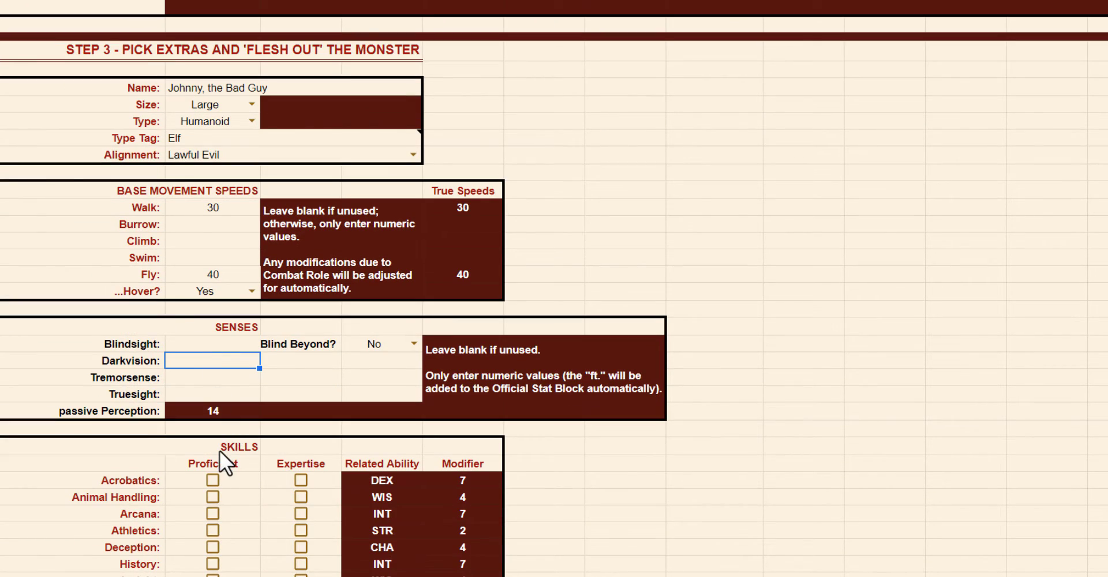
{"action": "type", "text": "60"}
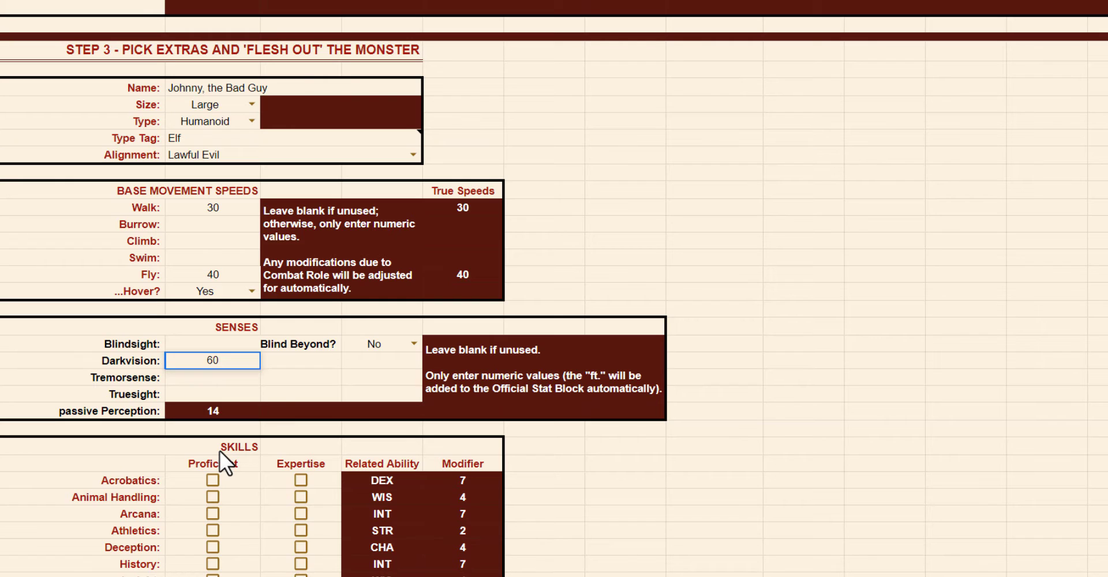
{"action": "key", "text": "Return"}
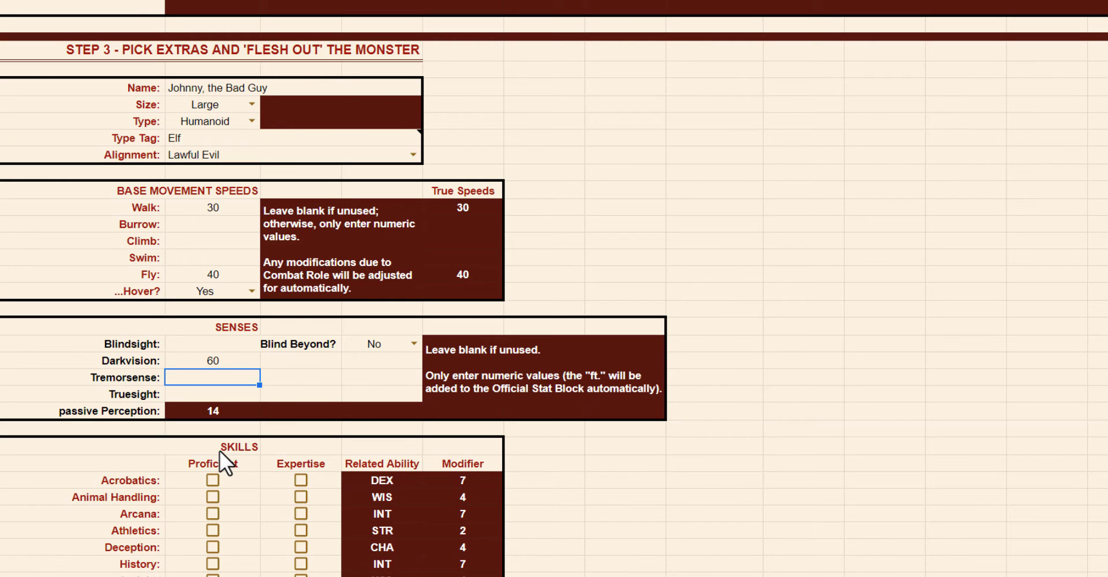
Enter 10 as the monster's blindsight range and check its passive Perception
{"action": "key", "text": "Up"}
{"action": "key", "text": "Up"}
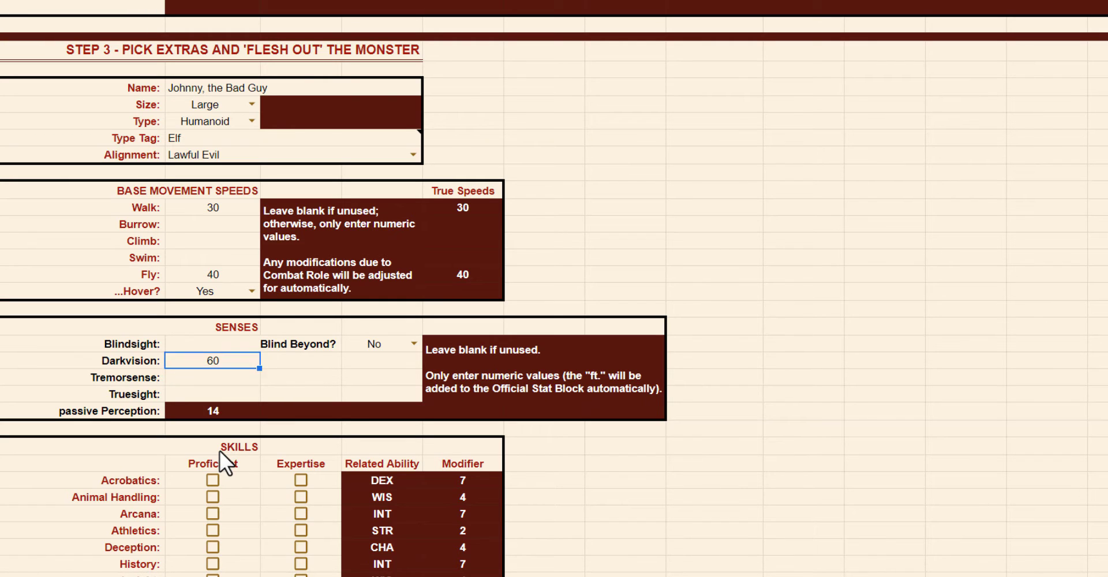
{"action": "type", "text": "10"}
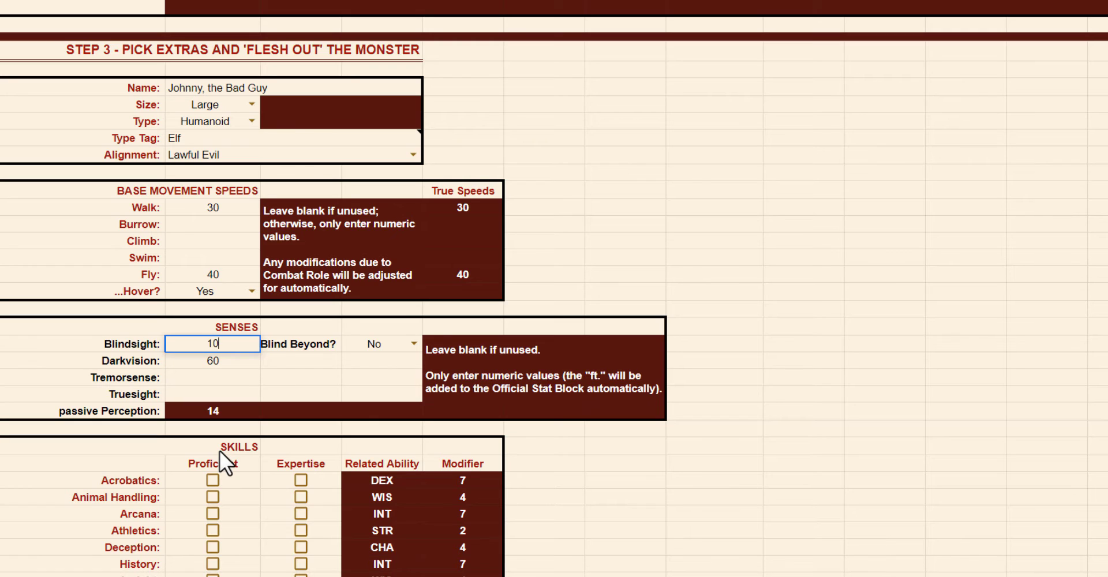
{"action": "key", "text": "Tab"}
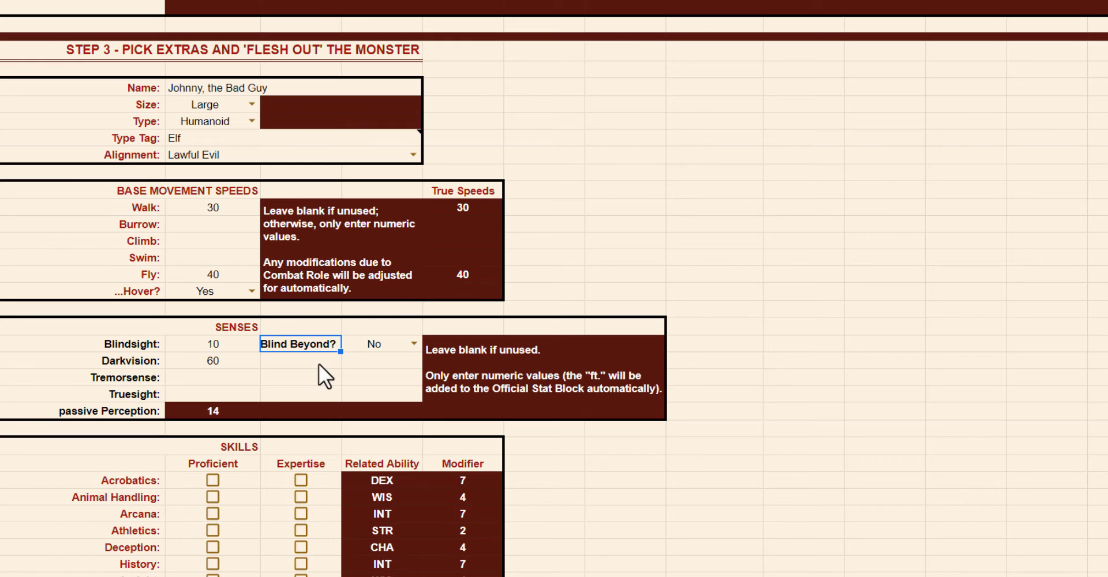
{"action": "left_click", "coordinate": [205, 413]}
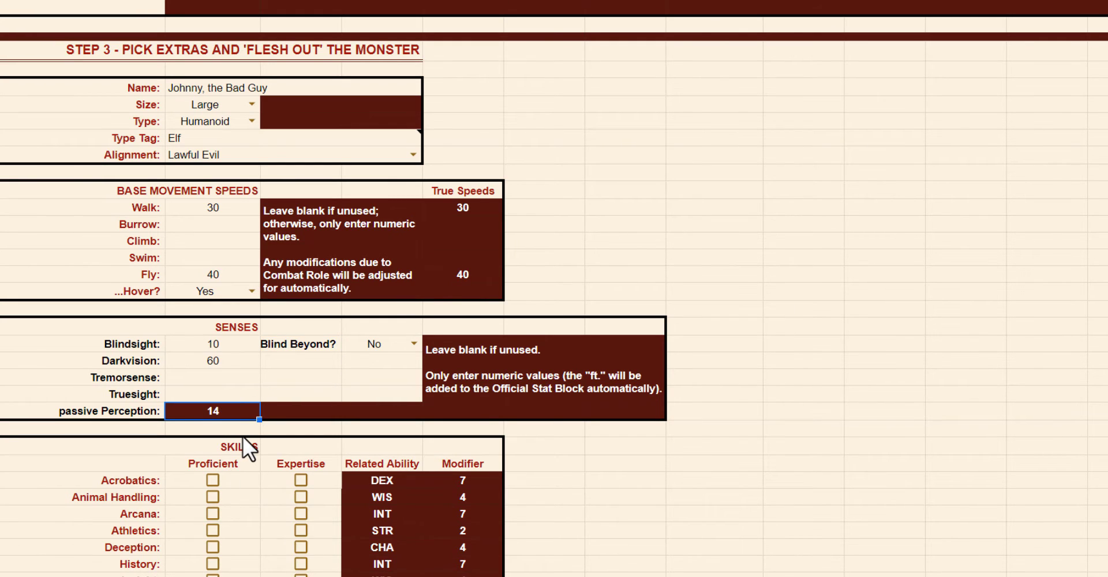
Make the monster proficient in Acrobatics, and give it both proficiency and expertise in Arcana
{"action": "scroll", "coordinate": [243, 436], "scroll_direction": "up", "scroll_amount": 5}
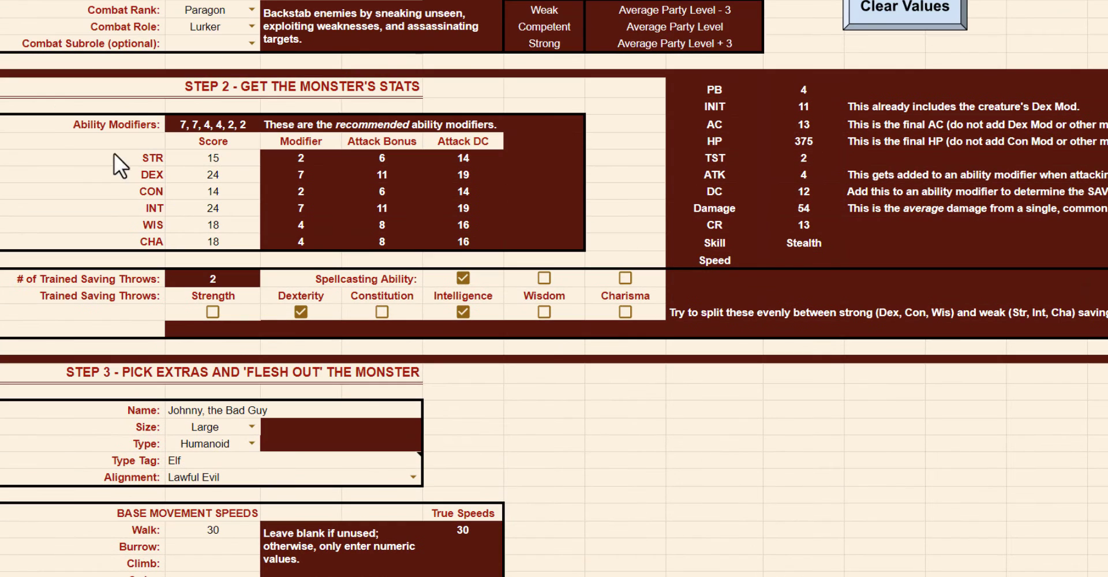
{"action": "scroll", "coordinate": [220, 278], "scroll_direction": "down", "scroll_amount": 9}
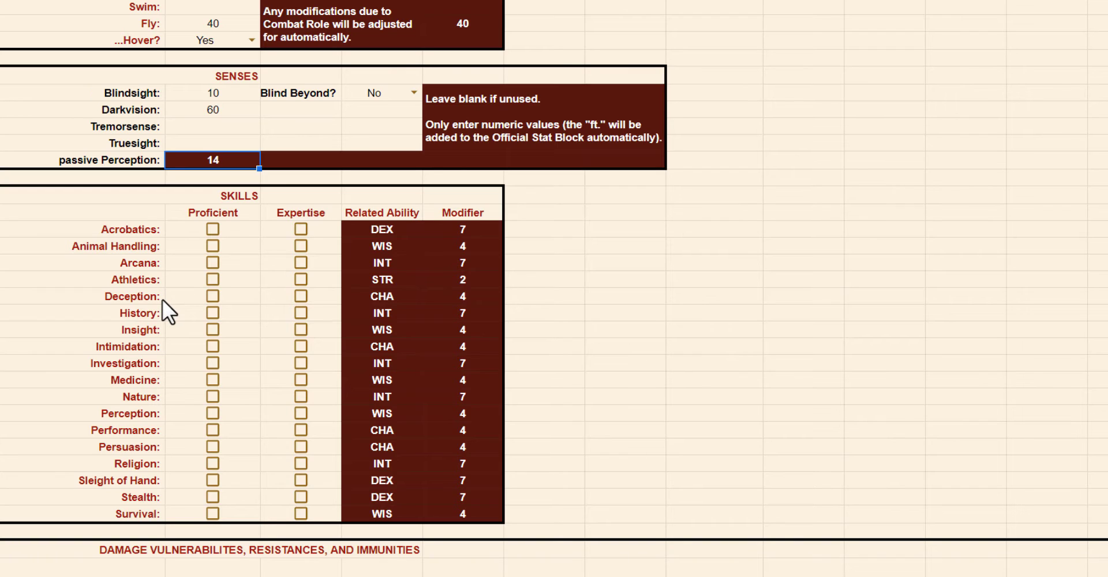
{"action": "left_click", "coordinate": [212, 229]}
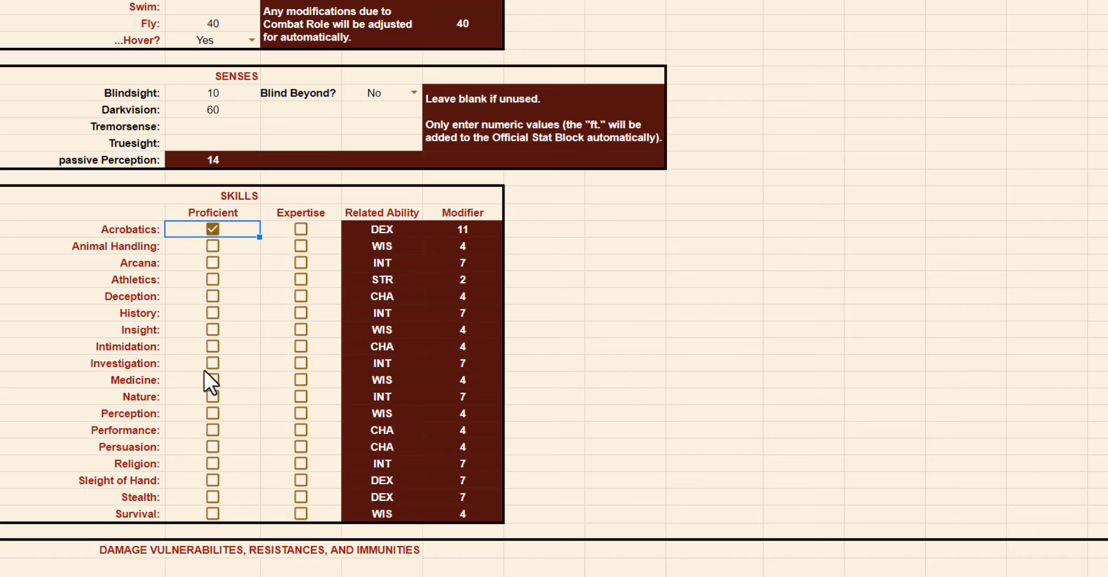
{"action": "left_click", "coordinate": [210, 264]}
{"action": "left_click", "coordinate": [300, 262]}
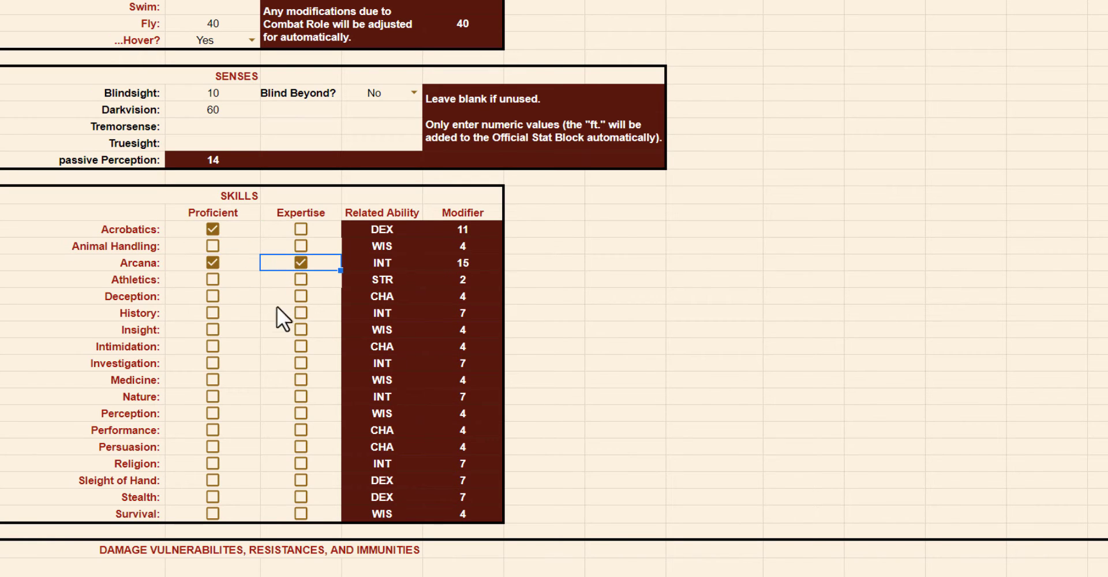
Make the monster proficient in Deception, and give it both proficiency and expertise in Stealth
{"action": "left_click", "coordinate": [211, 296]}
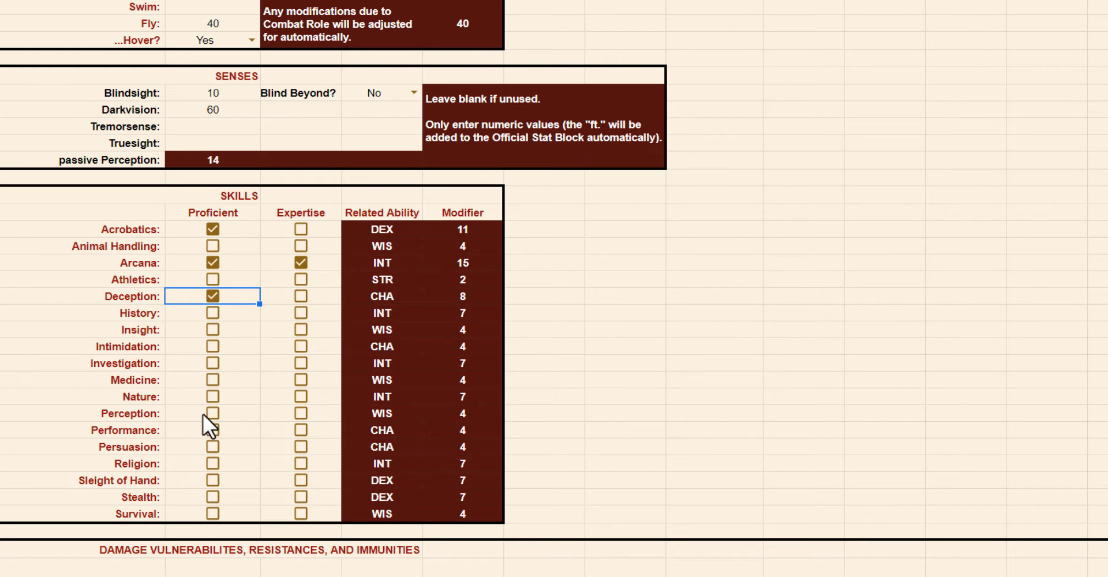
{"action": "left_click", "coordinate": [209, 498]}
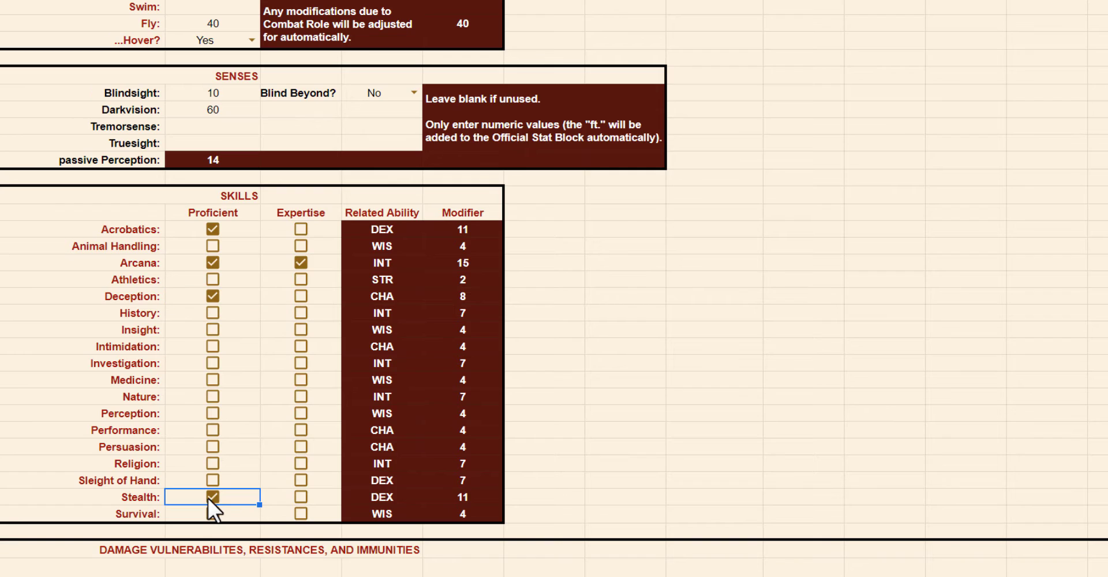
{"action": "left_click", "coordinate": [300, 499]}
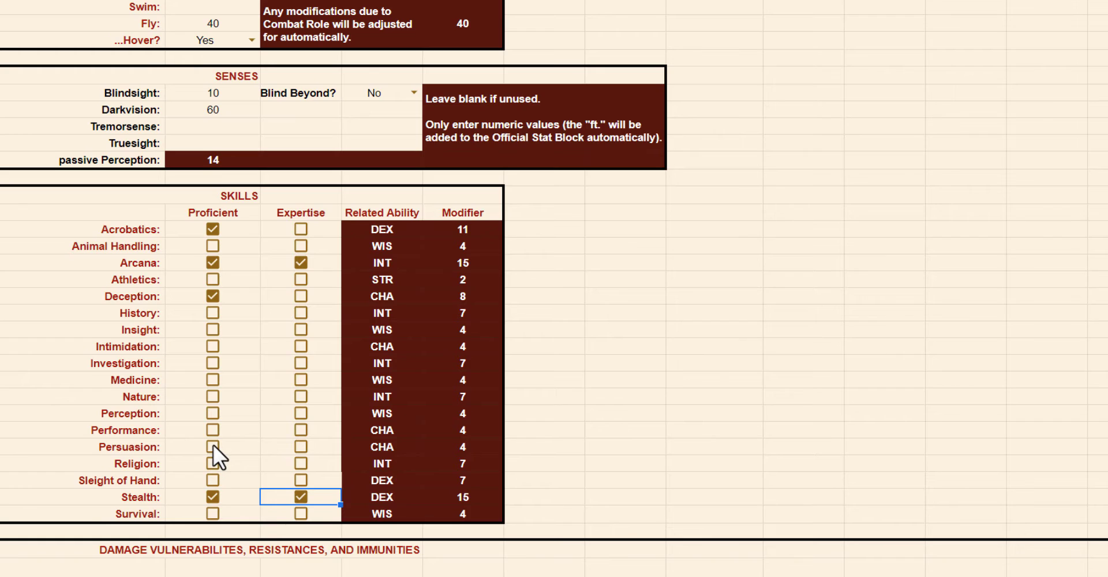
Try making the monster proficient in Perception to see the effect on its passive Perception, and clear the proficiency again
{"action": "scroll", "coordinate": [212, 445], "scroll_direction": "up", "scroll_amount": 1}
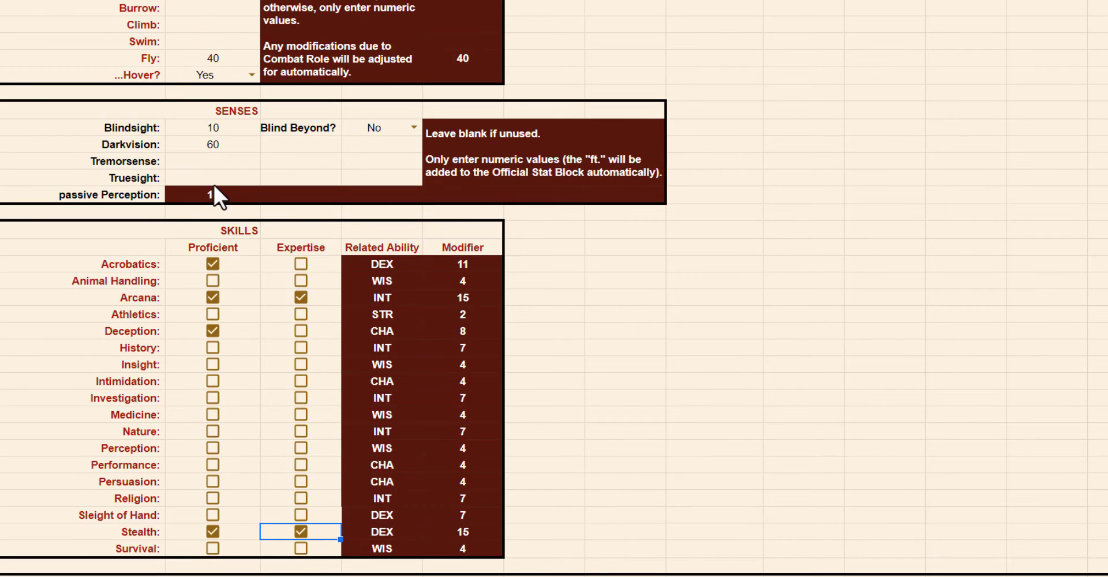
{"action": "left_click", "coordinate": [210, 445]}
{"action": "left_click", "coordinate": [210, 445]}
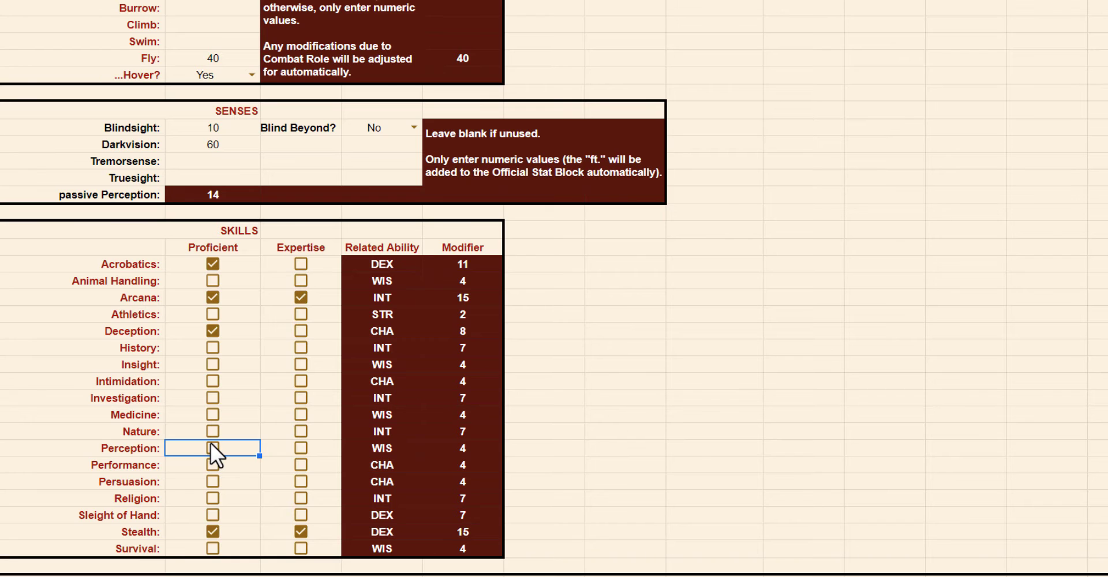
Give the monster resistance to radiant damage and immunity to the exhaustion and petrified conditions
{"action": "scroll", "coordinate": [182, 449], "scroll_direction": "down", "scroll_amount": 5}
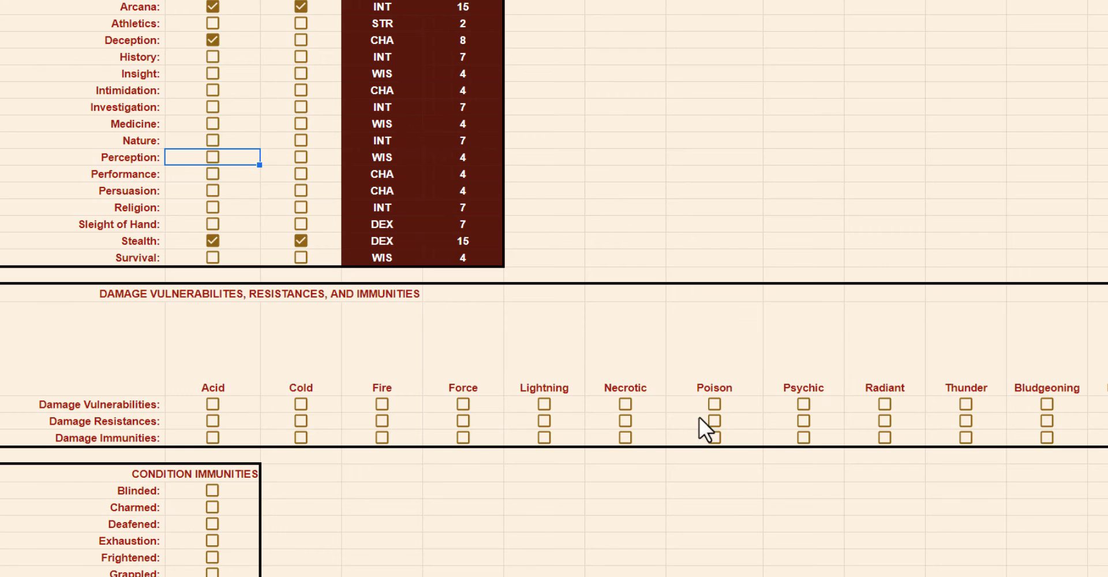
{"action": "left_click", "coordinate": [883, 422]}
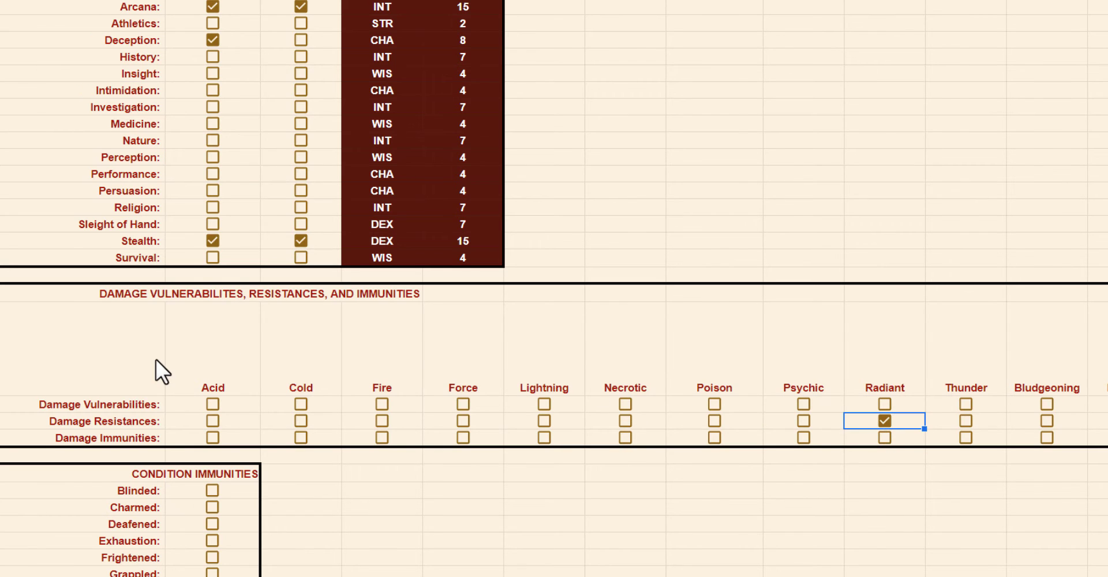
{"action": "scroll", "coordinate": [156, 359], "scroll_direction": "down", "scroll_amount": 6}
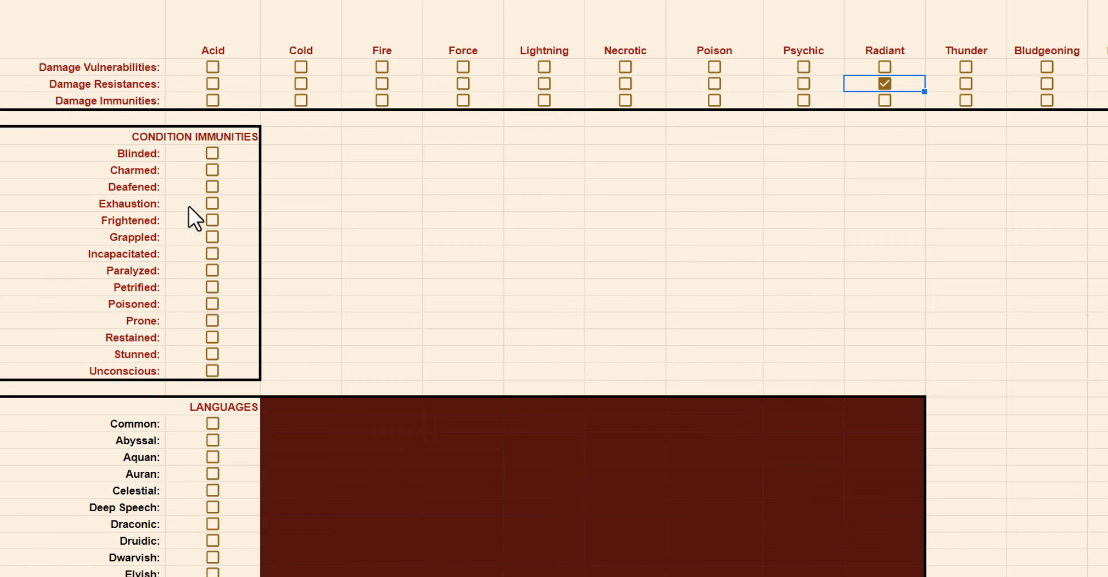
{"action": "left_click", "coordinate": [211, 203]}
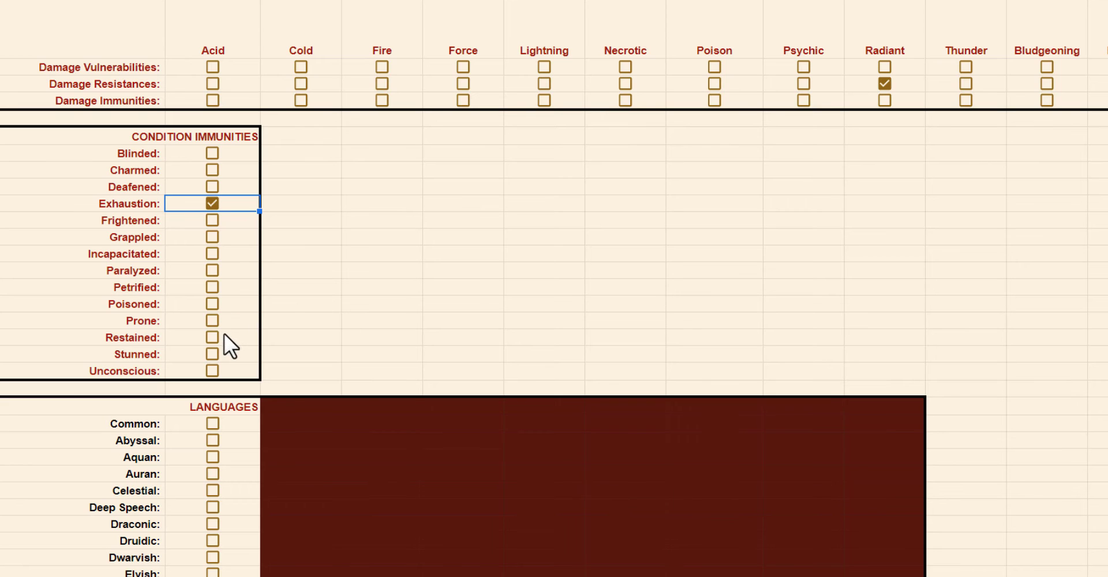
{"action": "left_click", "coordinate": [210, 287]}
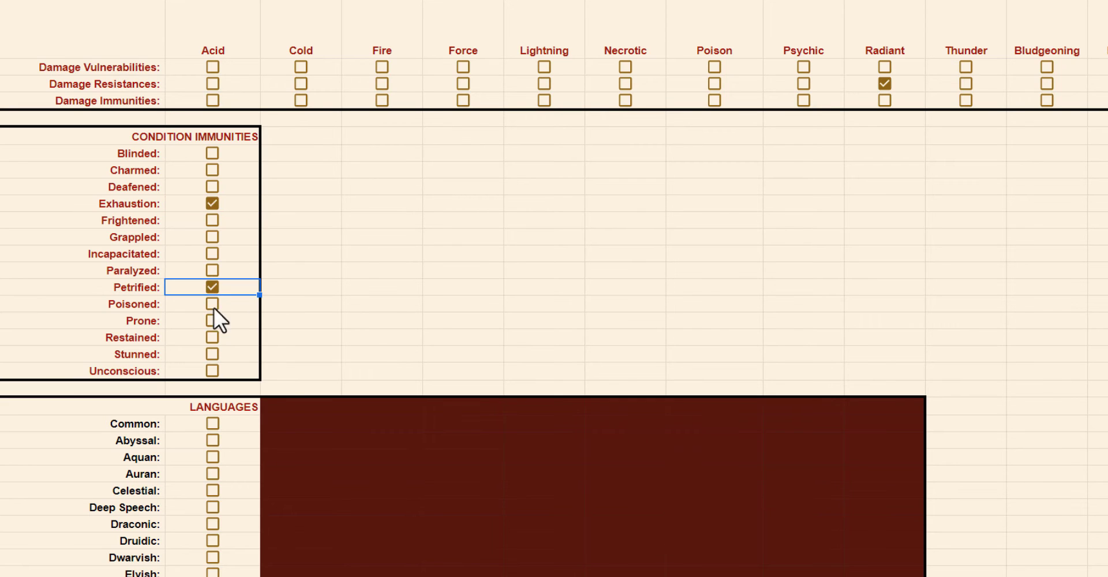
Mark Common, Elvish and Abyssal as languages the monster knows
{"action": "scroll", "coordinate": [283, 370], "scroll_direction": "down", "scroll_amount": 5}
{"action": "scroll", "coordinate": [282, 371], "scroll_direction": "up", "scroll_amount": 5}
{"action": "scroll", "coordinate": [177, 271], "scroll_direction": "down", "scroll_amount": 6}
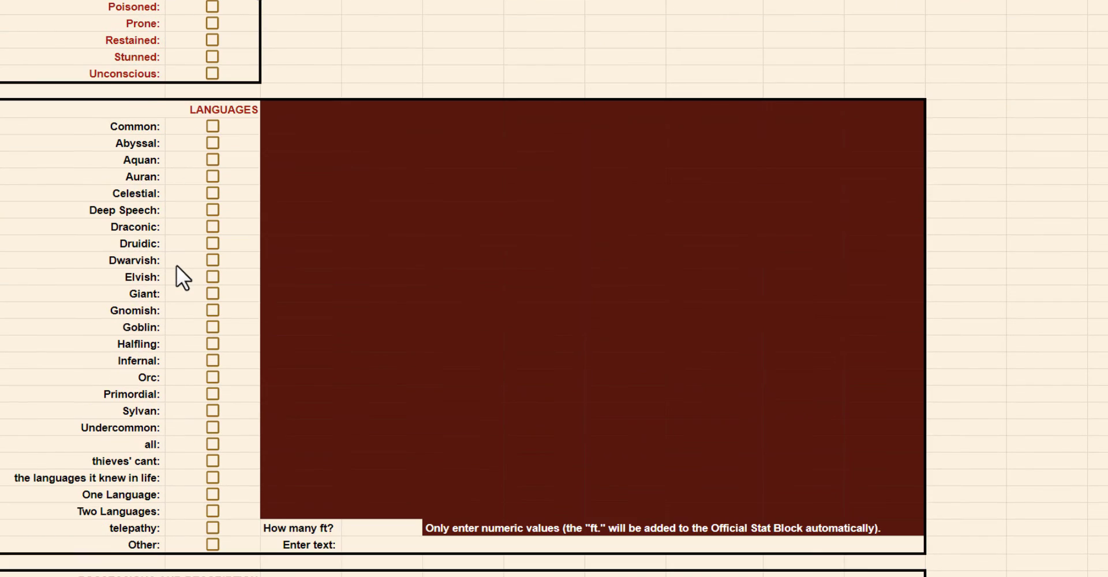
{"action": "left_click", "coordinate": [213, 126]}
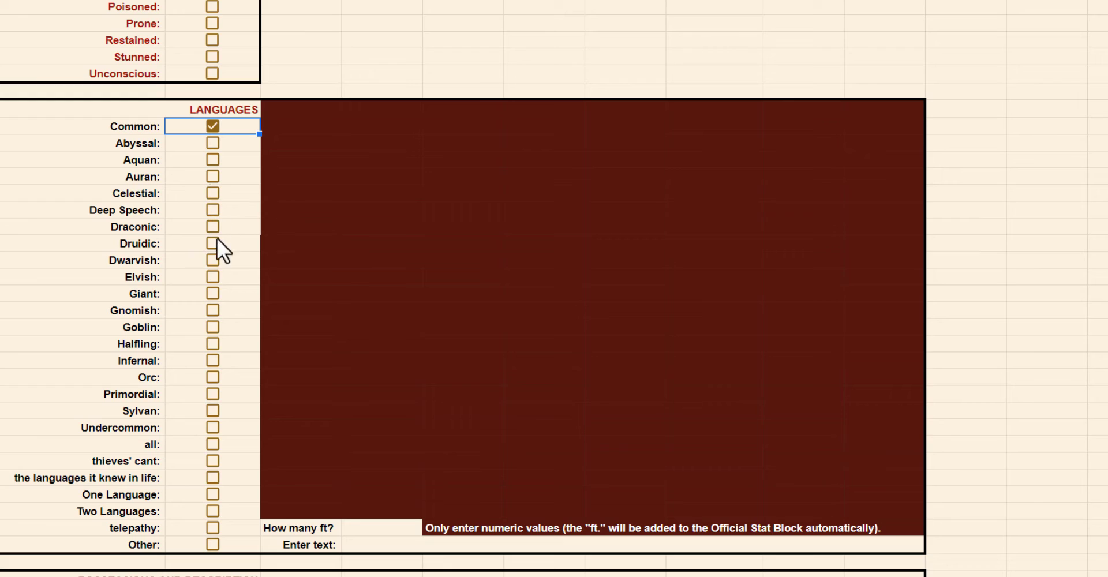
{"action": "left_click", "coordinate": [213, 275]}
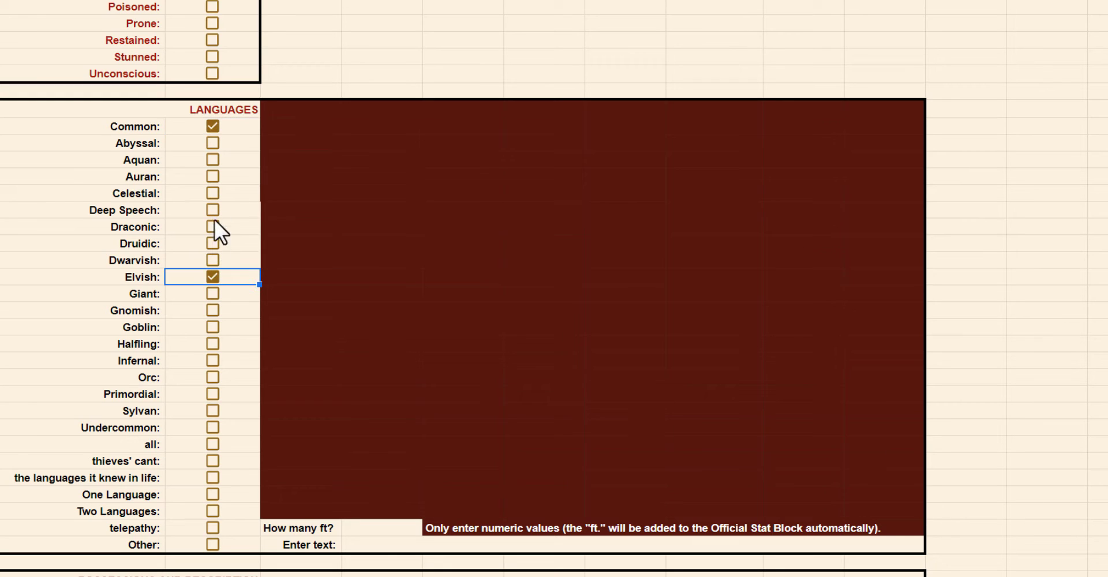
{"action": "left_click", "coordinate": [214, 144]}
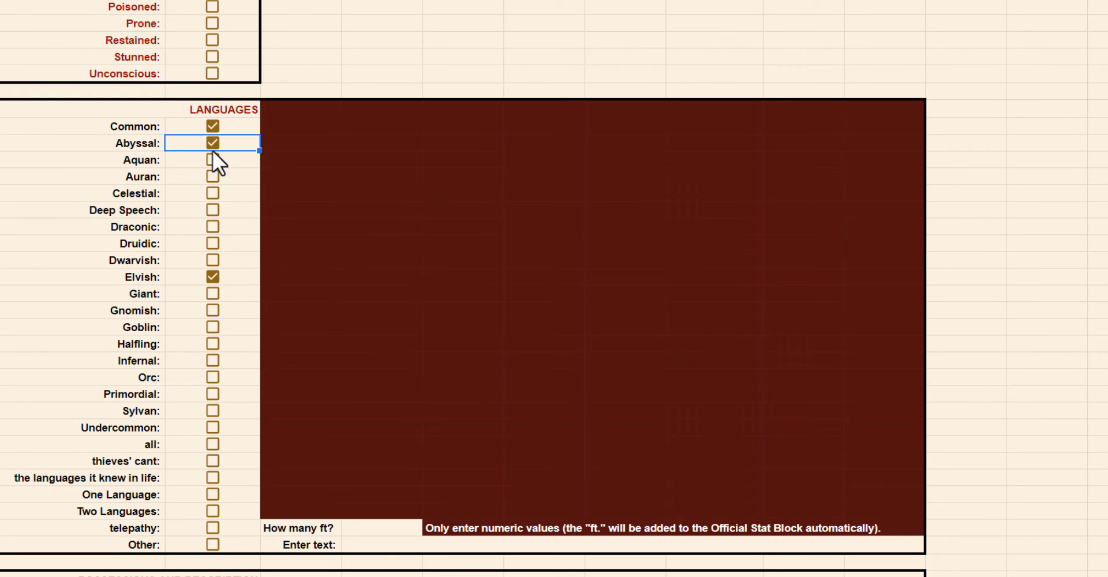
Give the monster telepathy with a range of 60 ft
{"action": "left_click", "coordinate": [211, 527]}
{"action": "left_click", "coordinate": [376, 528]}
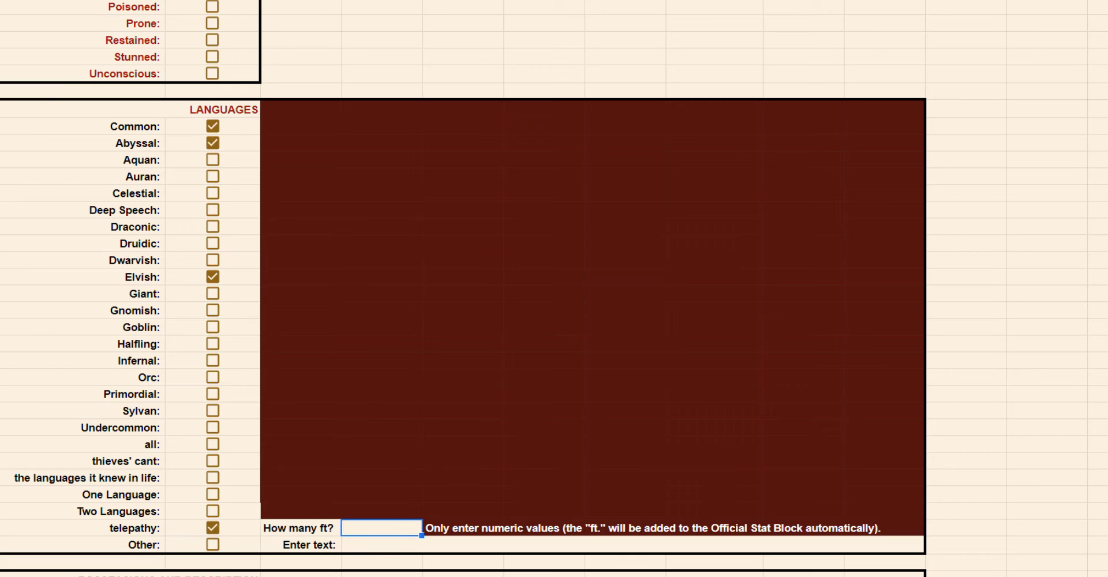
{"action": "type", "text": "60"}
Try the Other language option and its free-text entry, and clear the option again
{"action": "key", "text": "Left"}
{"action": "key", "text": "Left"}
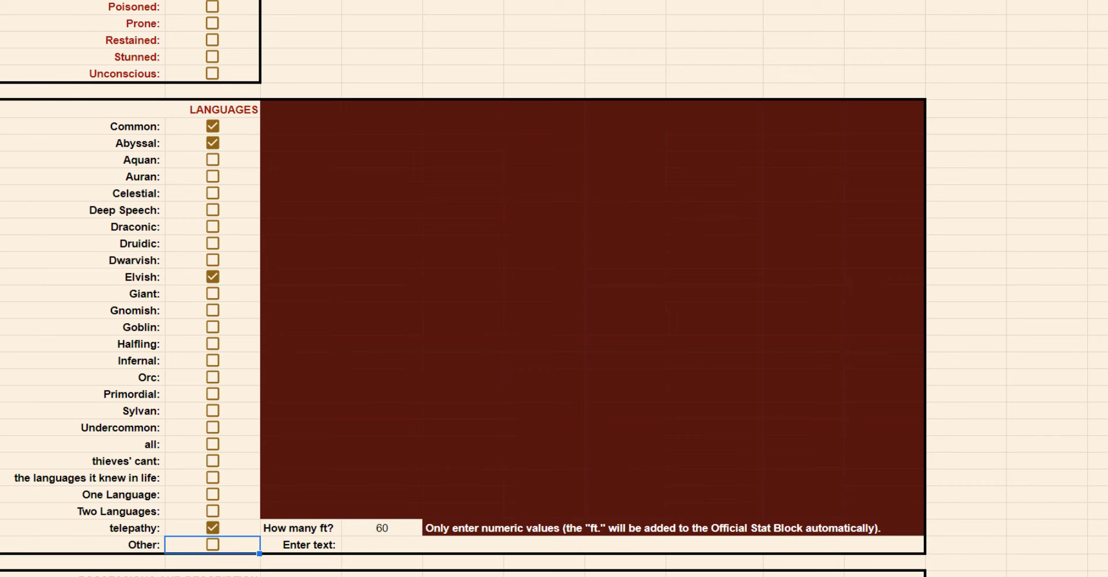
{"action": "key", "text": "space"}
{"action": "key", "text": "Right"}
{"action": "key", "text": "Right"}
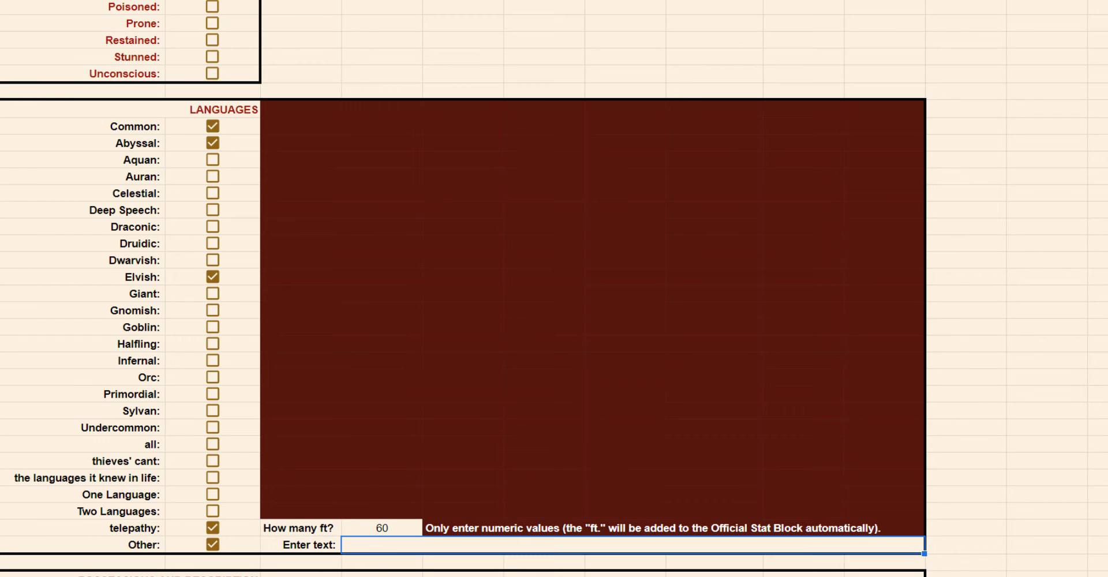
{"action": "key", "text": "Left"}
{"action": "key", "text": "Left"}
{"action": "key", "text": "space"}
Try the One Language option in the Languages section and clear it again
{"action": "key", "text": "Up"}
{"action": "key", "text": "Up"}
{"action": "key", "text": "Up"}
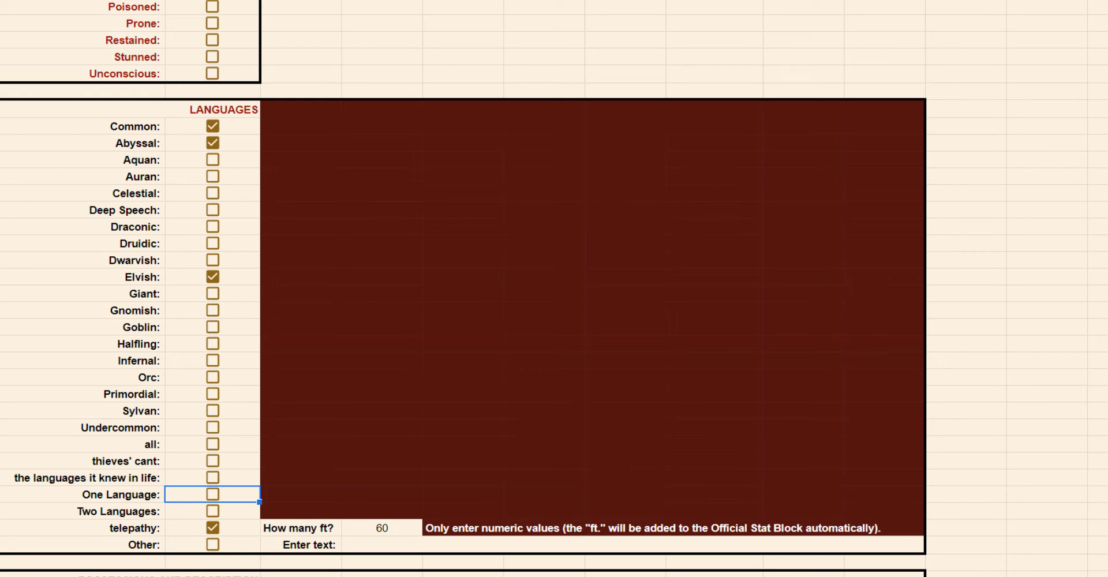
{"action": "key", "text": "space"}
{"action": "key", "text": "space"}
{"action": "left_click", "coordinate": [213, 512]}
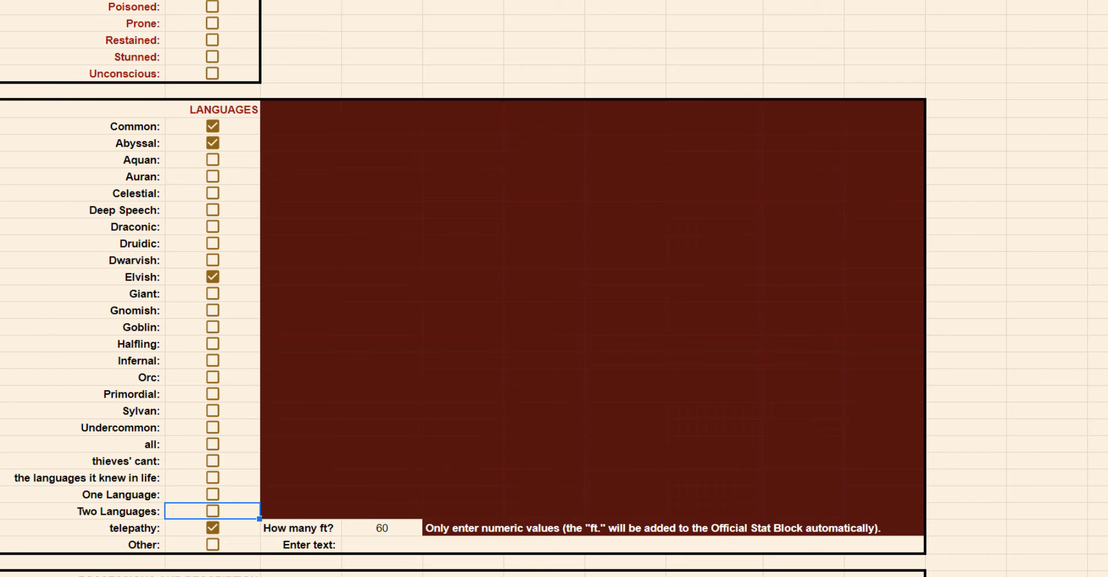
Add thieves' cant to the monster's known languages
{"action": "key", "text": "Up"}
{"action": "key", "text": "Up"}
{"action": "key", "text": "Up"}
{"action": "key", "text": "space"}
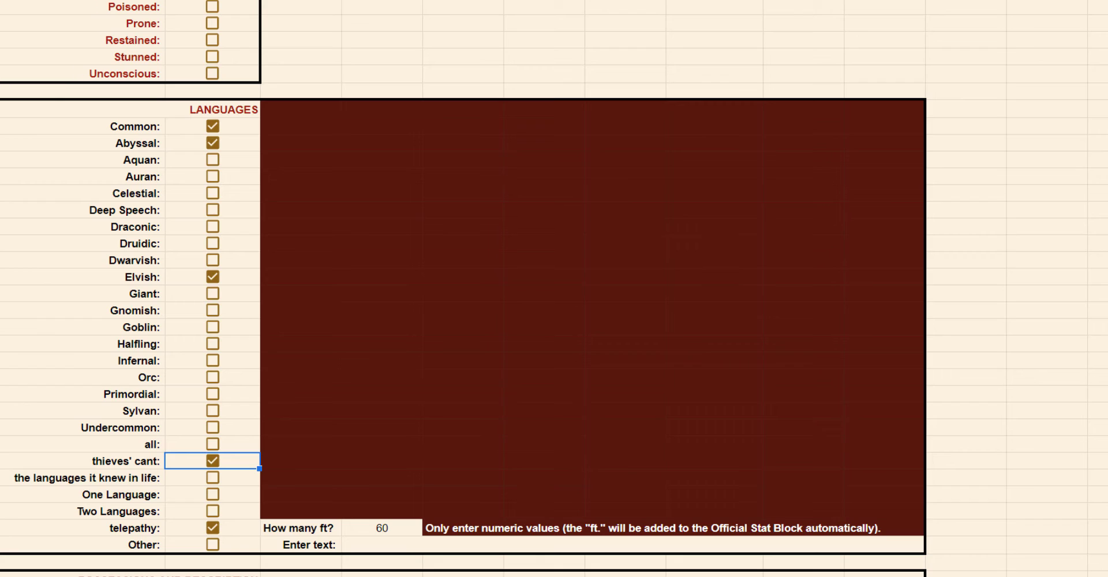
{"action": "key", "text": "Down"}
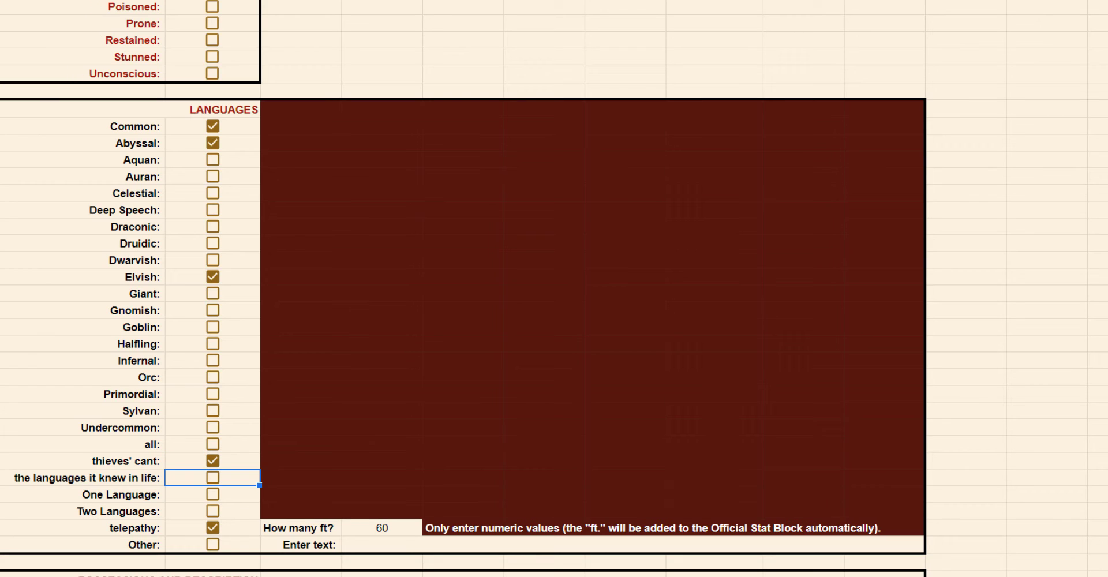
{"action": "key", "text": "Down"}
{"action": "key", "text": "Down"}
{"action": "key", "text": "Down"}
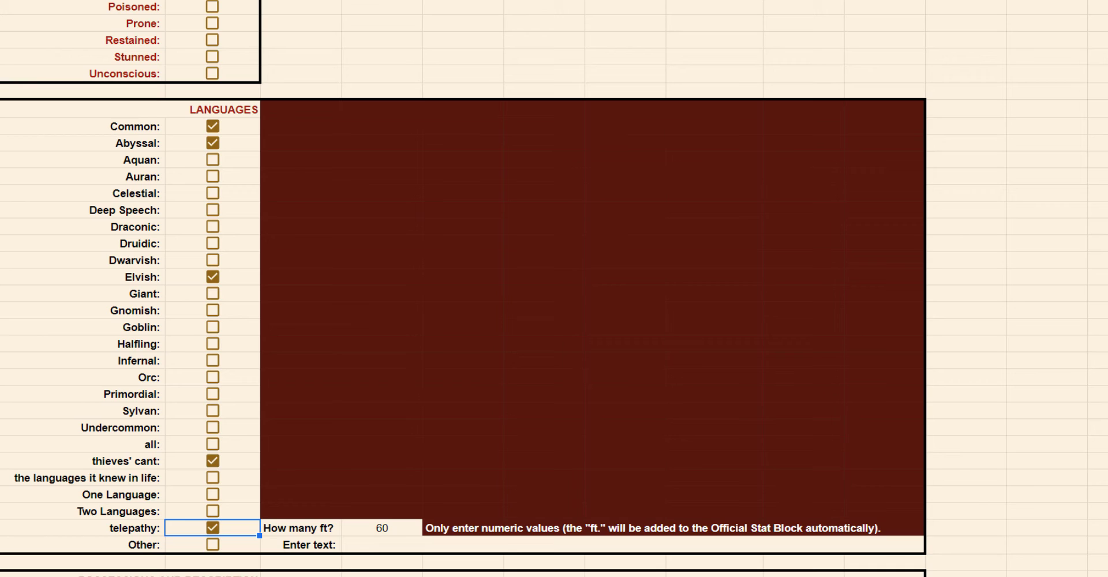
Enter "studded leather" as the monster's Armor Tag under Possessions and Description
{"action": "scroll", "coordinate": [554, 289], "scroll_direction": "down", "scroll_amount": 3}
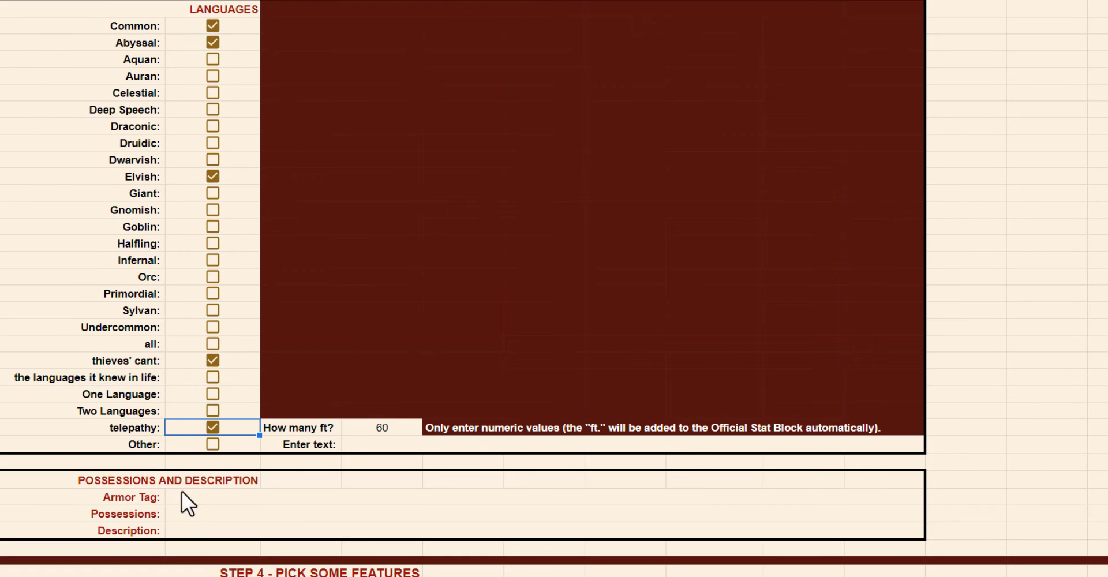
{"action": "left_click", "coordinate": [185, 494]}
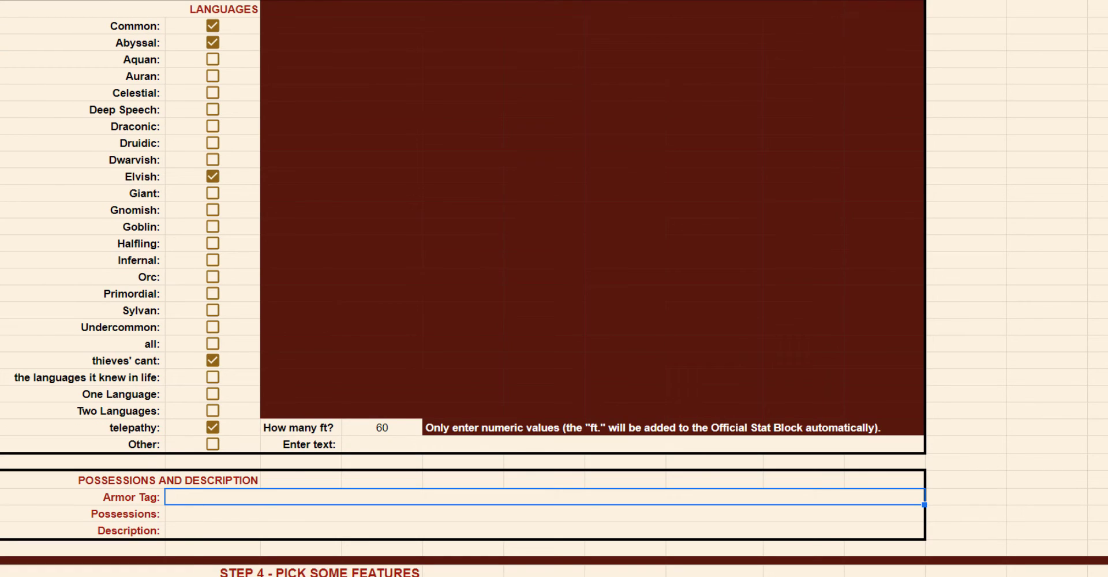
{"action": "type", "text": "studd"}
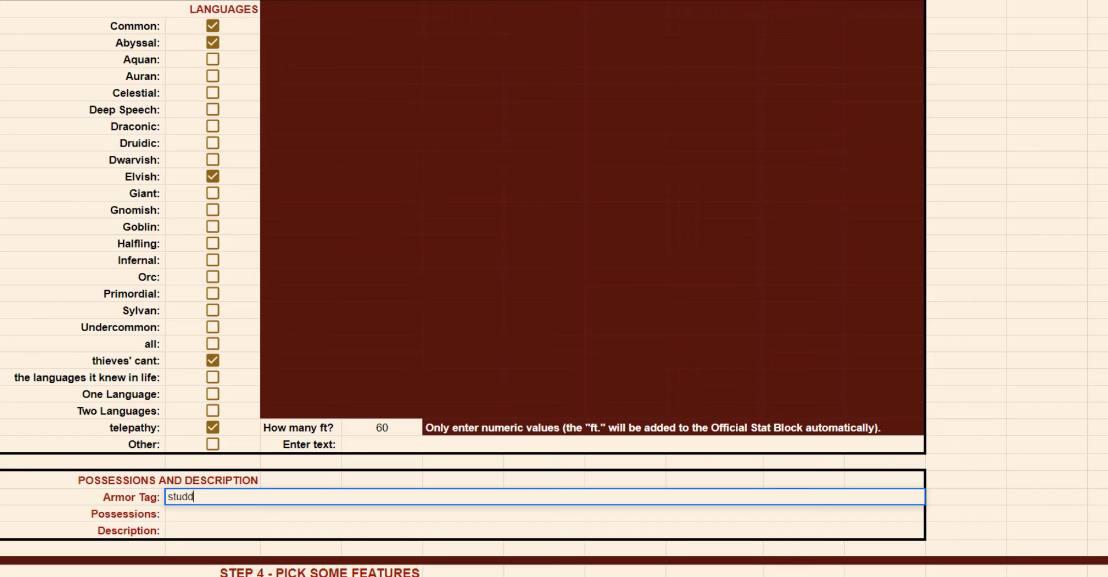
{"action": "type", "text": "ed leather"}
{"action": "key", "text": "Return"}
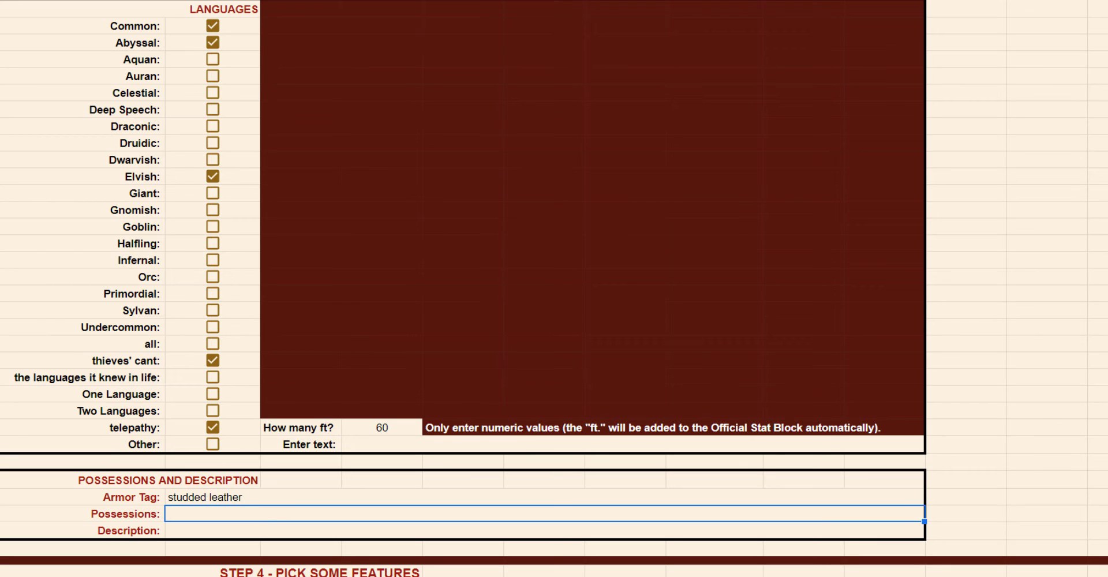
Enter "Studded leather, rapier" as the monster's possessions
{"action": "type", "text": "studded"}
{"action": "key", "text": "BackSpace"}
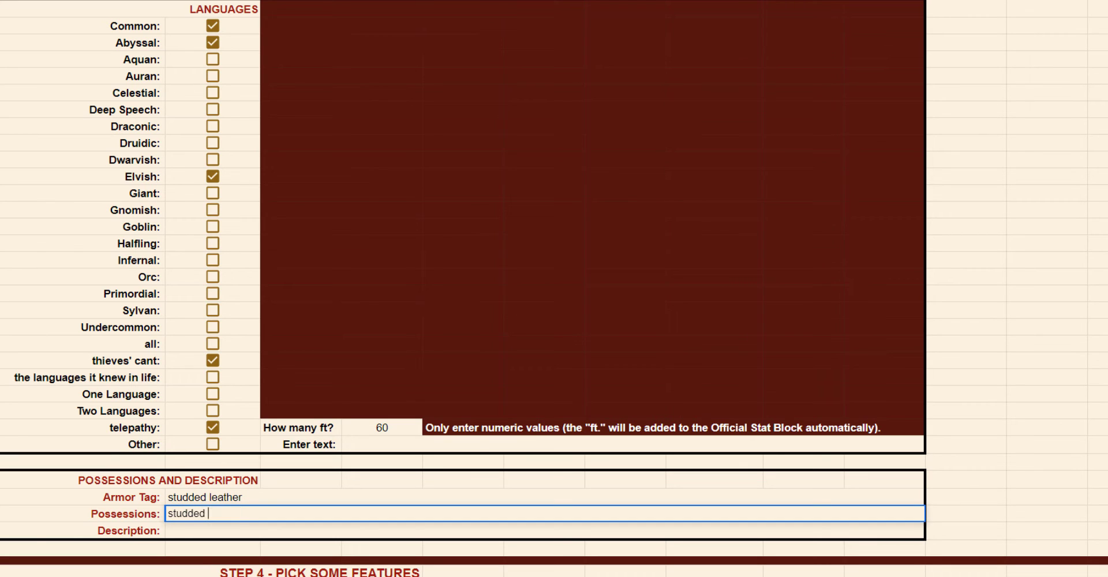
{"action": "key", "text": "BackSpace"}
{"action": "key", "text": "BackSpace"}
{"action": "key", "text": "BackSpace"}
{"action": "key", "text": "BackSpace"}
{"action": "key", "text": "BackSpace"}
{"action": "key", "text": "BackSpace"}
{"action": "key", "text": "BackSpace"}
{"action": "key", "text": "BackSpace"}
{"action": "type", "text": "Studded lea"}
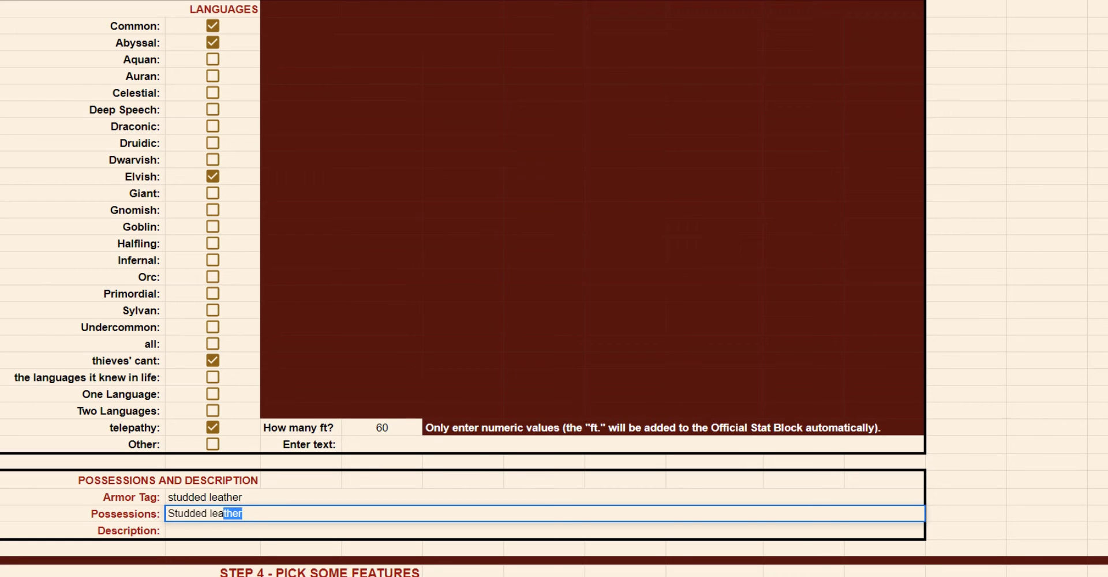
{"action": "type", "text": "ther, rapier"}
{"action": "key", "text": "Return"}
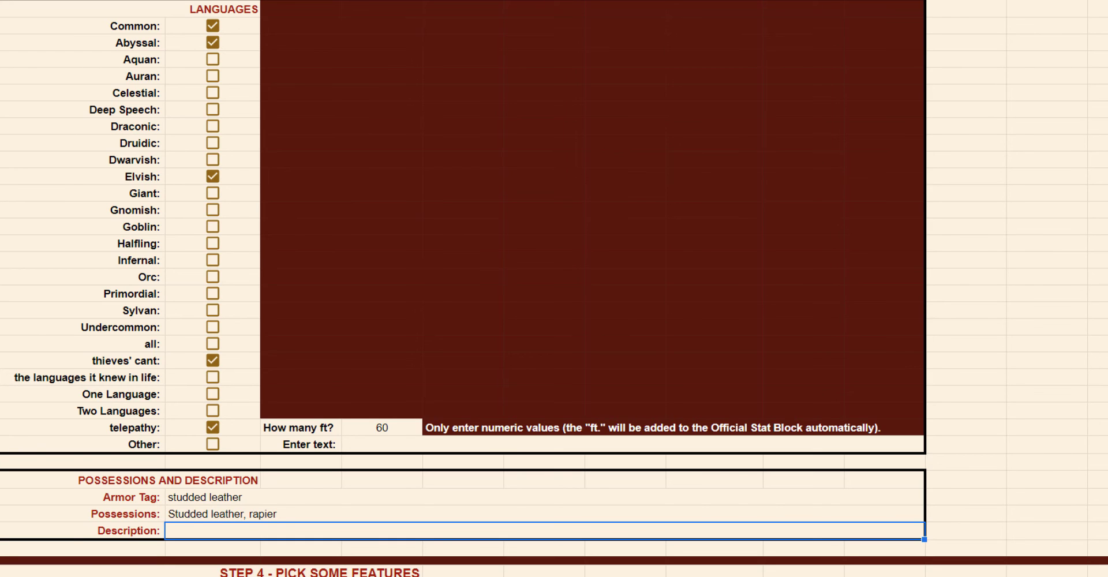
Look over the Step 4 features and spellcasting information and the Step 5 Improved Initiative section
{"action": "scroll", "coordinate": [203, 565], "scroll_direction": "up", "scroll_amount": 10}
{"action": "scroll", "coordinate": [176, 539], "scroll_direction": "down", "scroll_amount": 7}
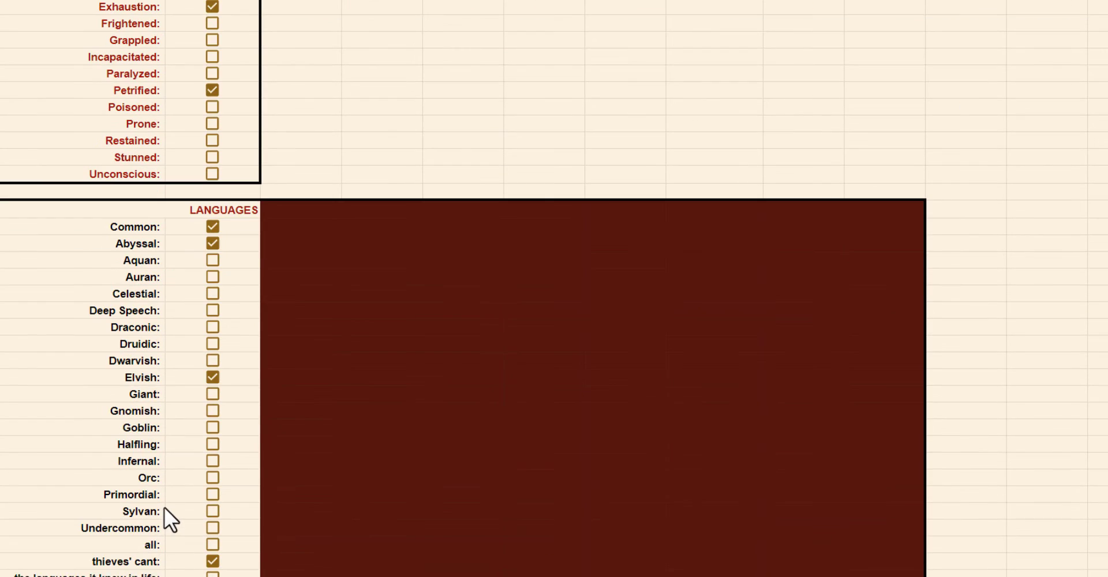
{"action": "scroll", "coordinate": [164, 508], "scroll_direction": "down", "scroll_amount": 8}
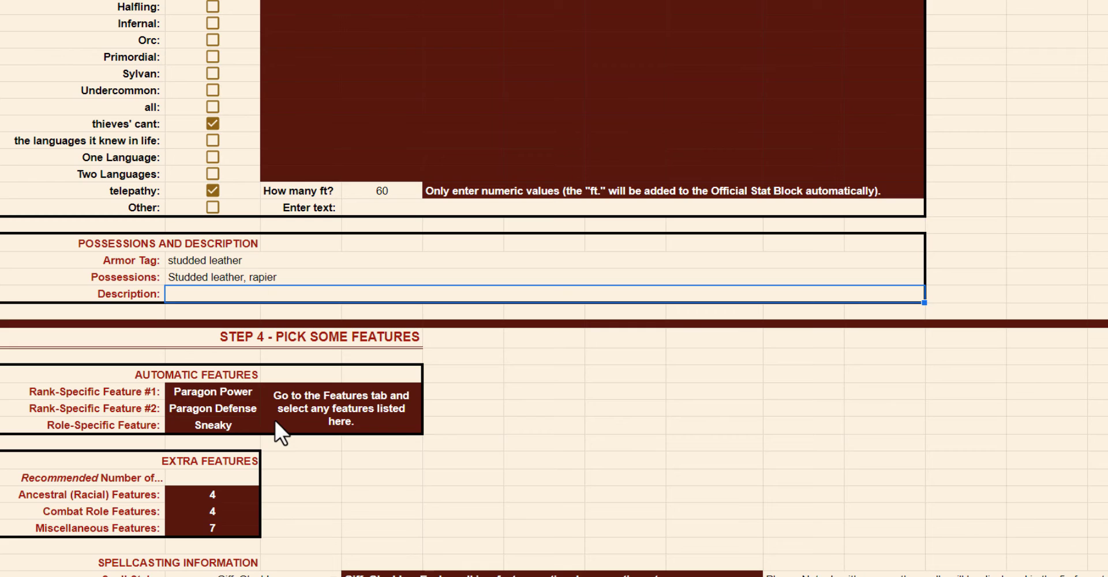
{"action": "scroll", "coordinate": [275, 420], "scroll_direction": "down", "scroll_amount": 6}
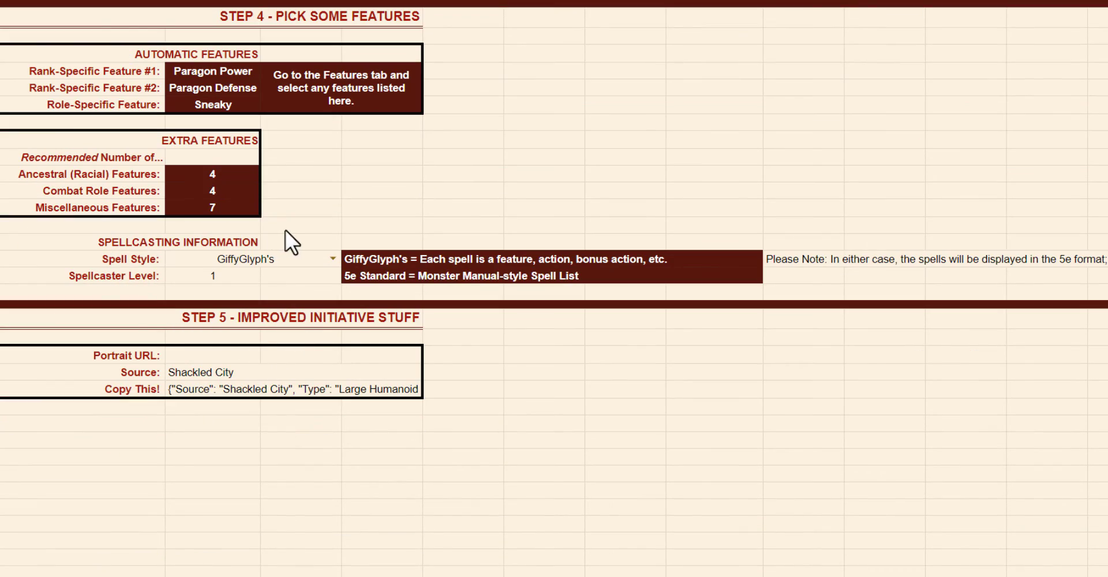
Go to the Stat Block sheet and run Clean to refresh the monster's stat block
{"action": "scroll", "coordinate": [285, 229], "scroll_direction": "up", "scroll_amount": 10}
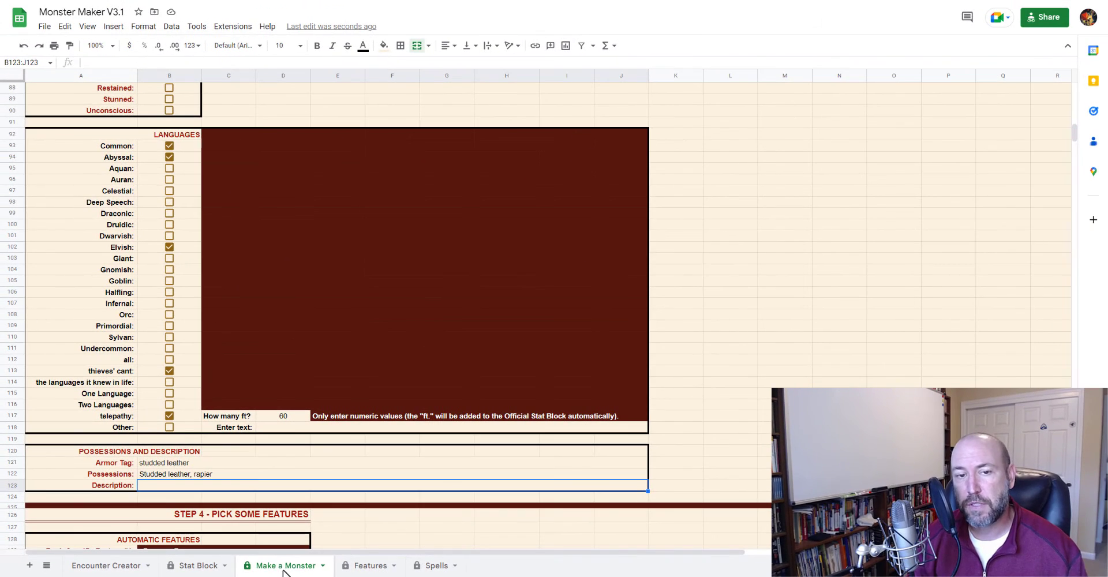
{"action": "left_click", "coordinate": [199, 566]}
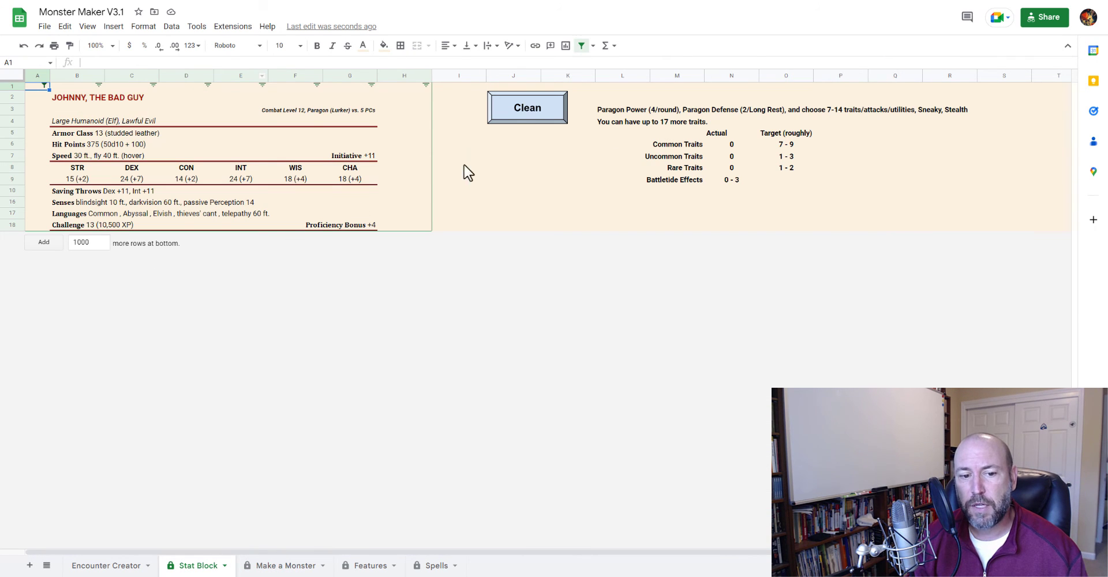
{"action": "left_click", "coordinate": [523, 110]}
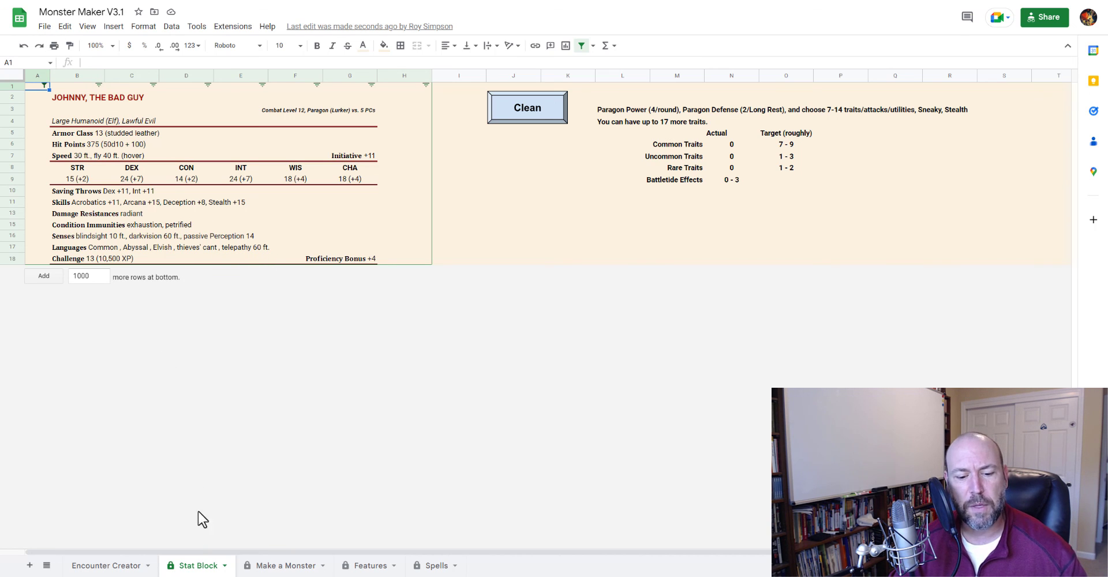
Return to the Make a Monster sheet and review the monster's base movement speeds, senses and basic details
{"action": "left_click", "coordinate": [253, 570]}
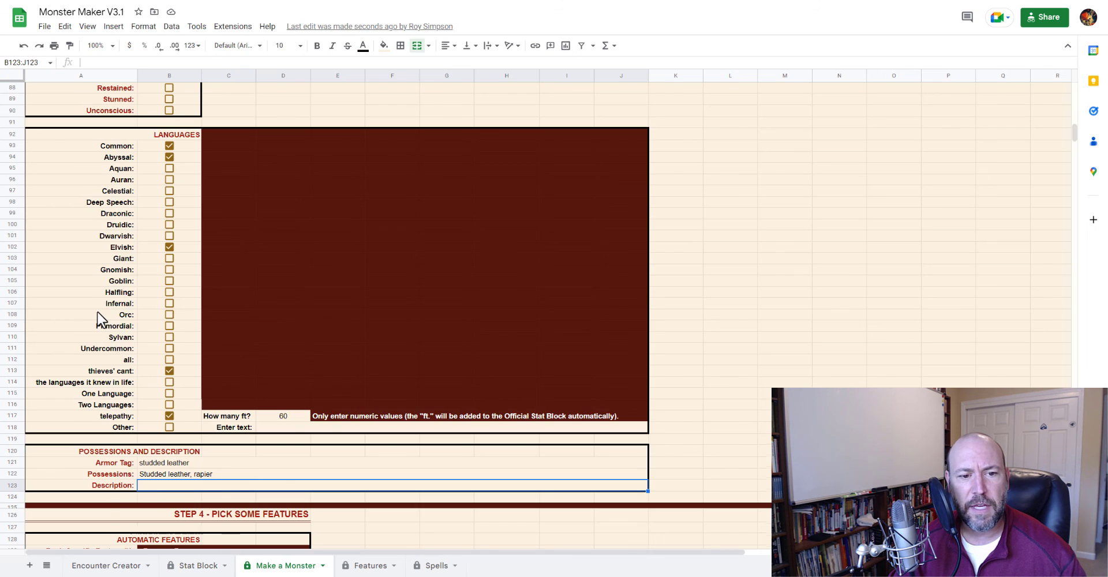
{"action": "scroll", "coordinate": [124, 314], "scroll_direction": "up", "scroll_amount": 10}
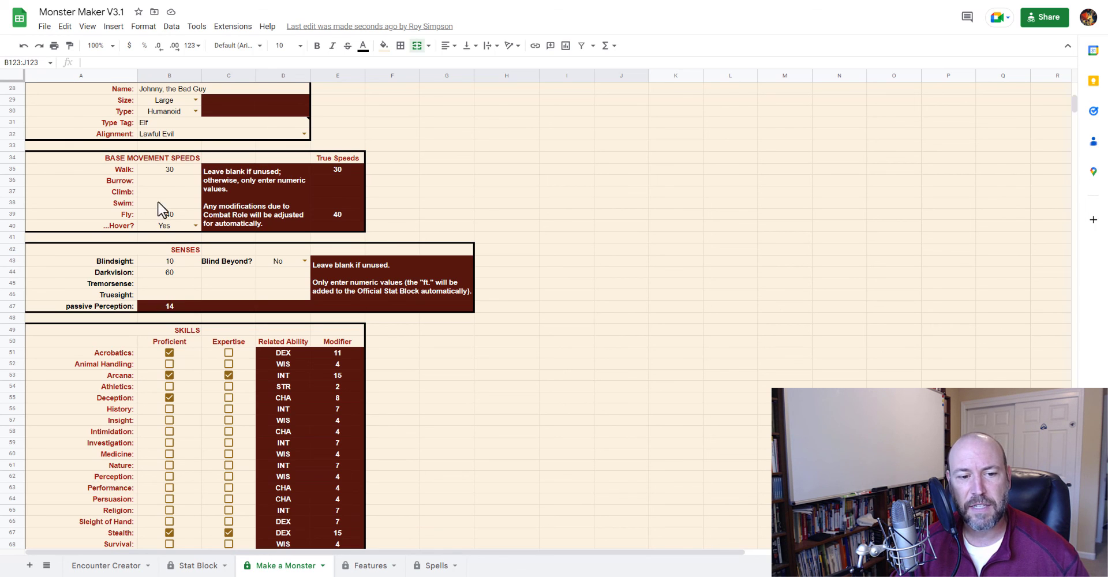
{"action": "left_click_drag", "start_coordinate": [164, 172], "coordinate": [166, 214]}
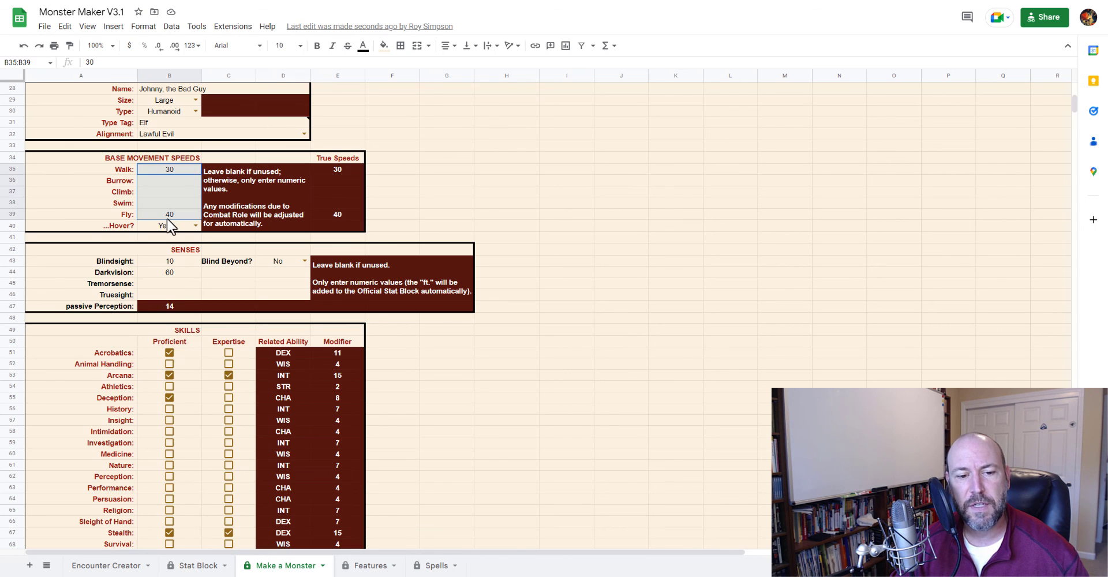
{"action": "left_click", "coordinate": [161, 265]}
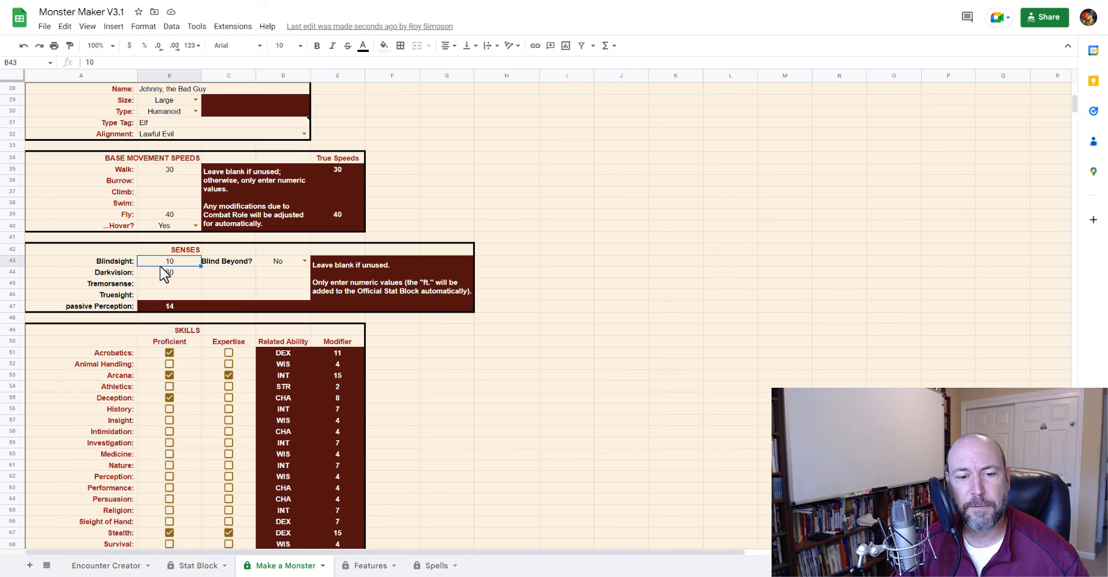
{"action": "scroll", "coordinate": [164, 274], "scroll_direction": "up", "scroll_amount": 5}
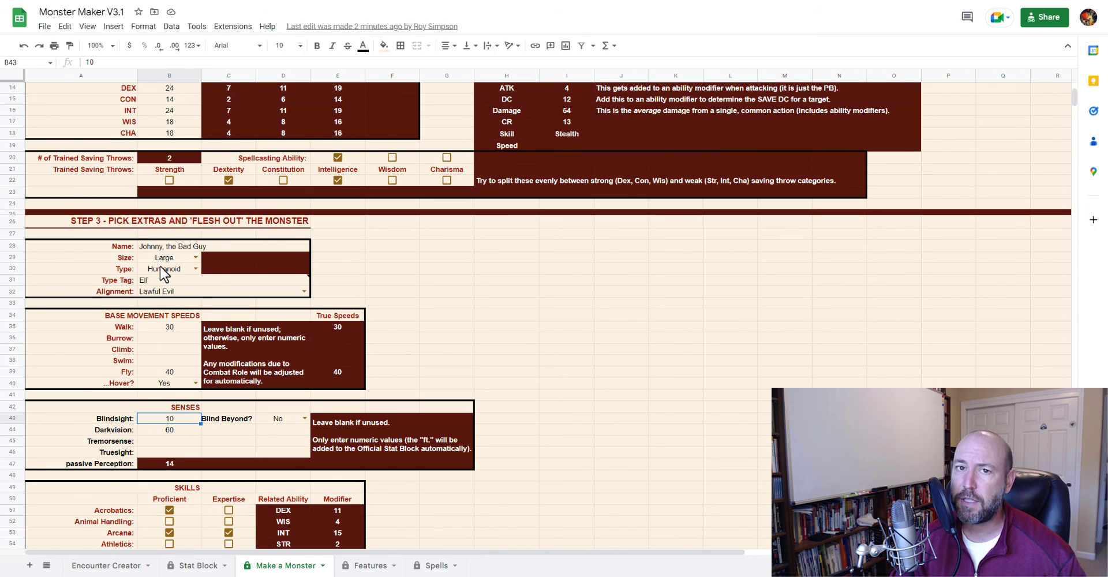
{"action": "scroll", "coordinate": [164, 275], "scroll_direction": "down", "scroll_amount": 1}
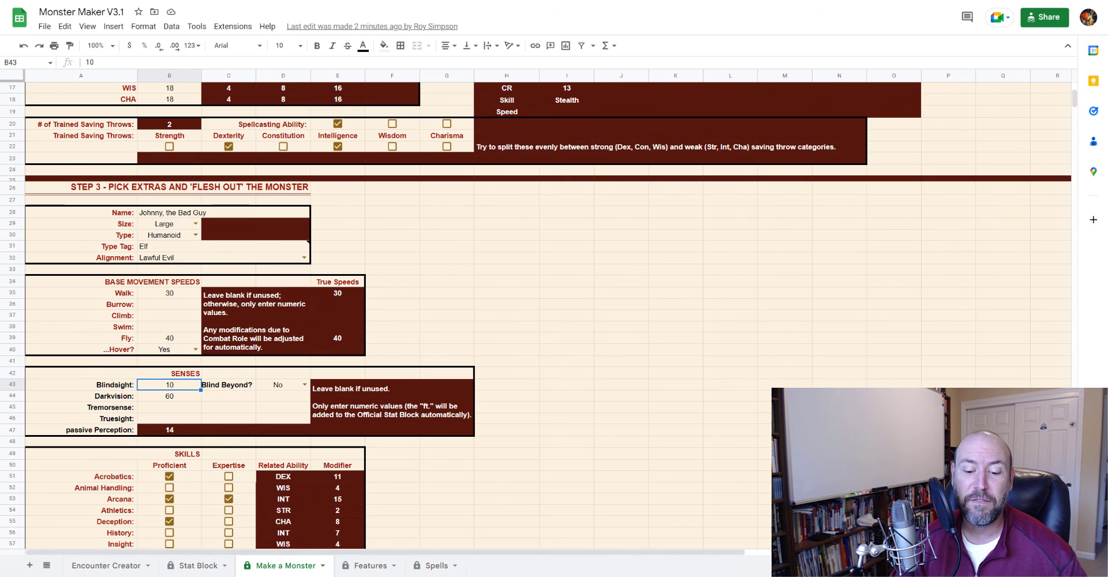